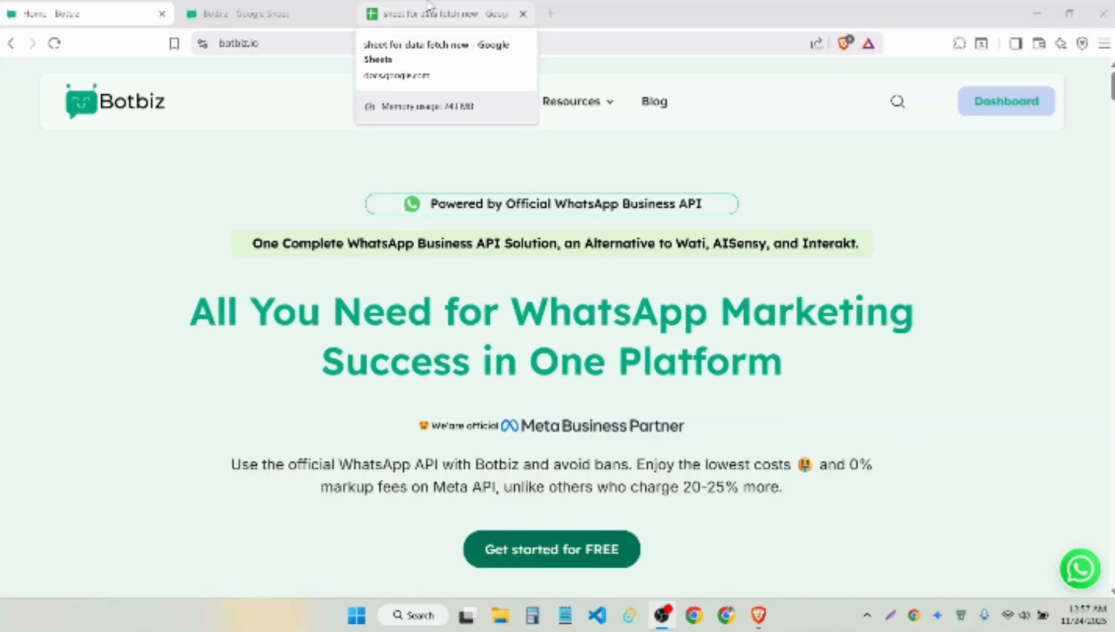
Examine the Name, OrderID and Status columns of the "sheet for data fetch new" spreadsheet in Google Sheets.
click(429, 6)
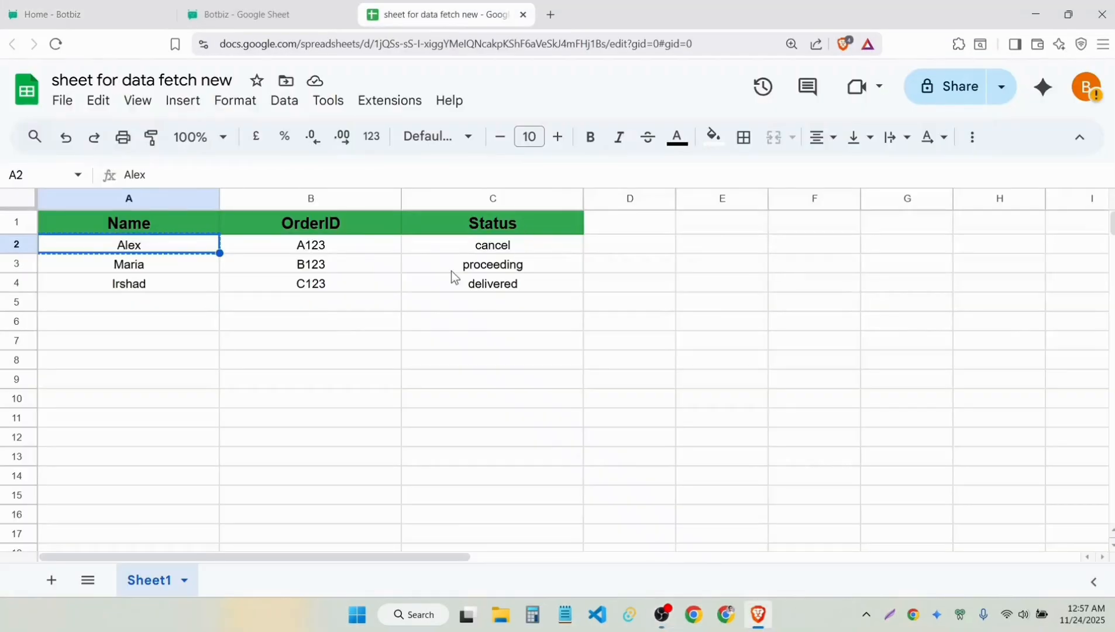
click(318, 324)
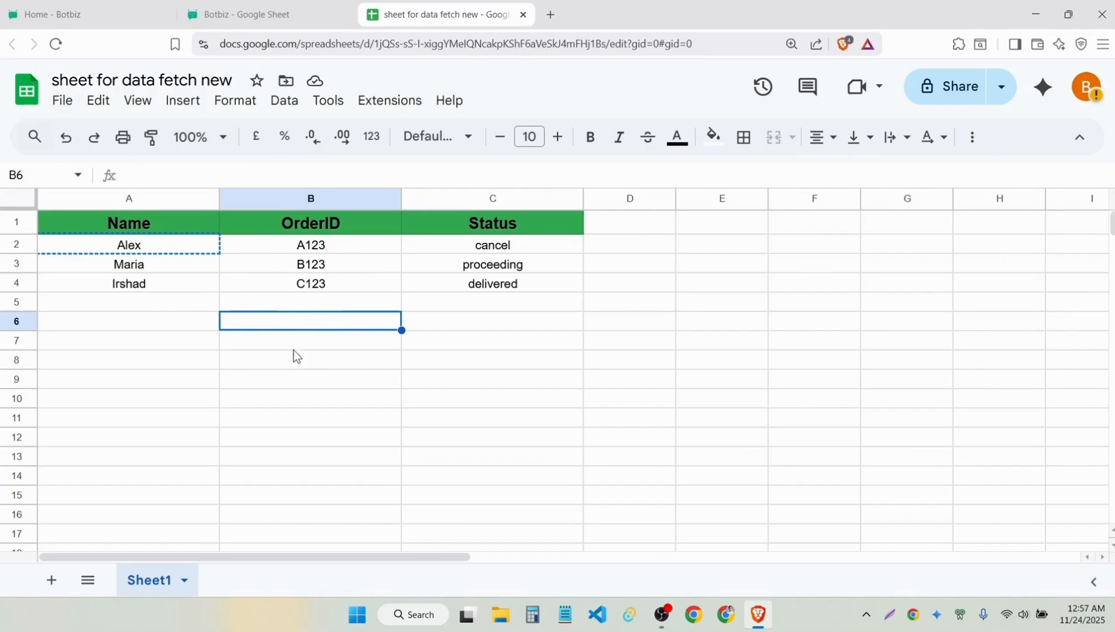
click(211, 356)
click(157, 249)
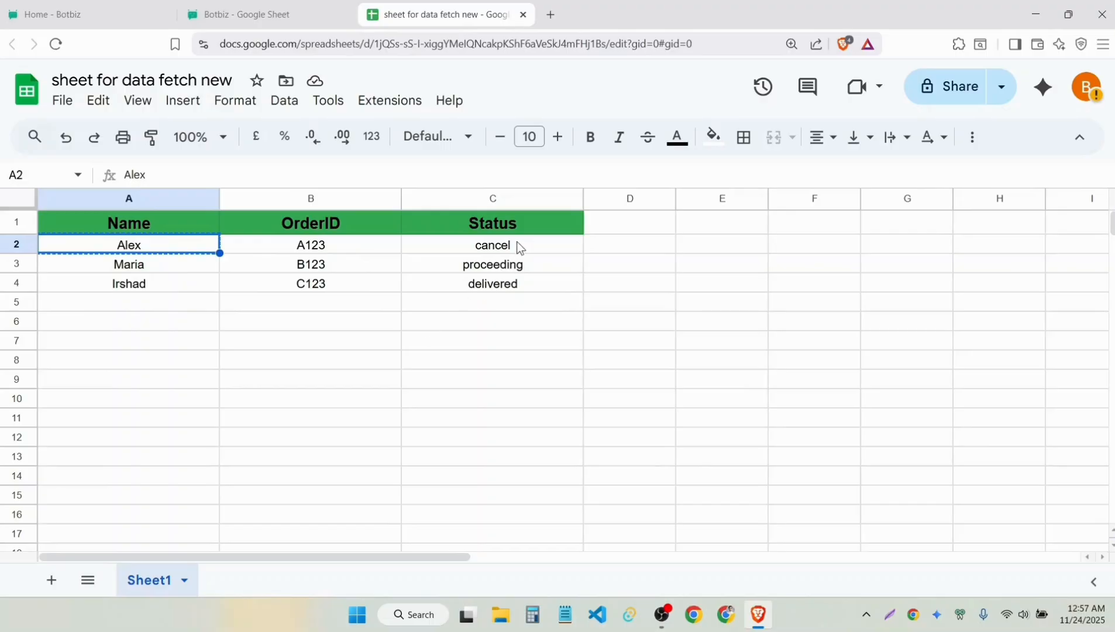
click(189, 336)
click(168, 250)
click(174, 268)
click(195, 287)
click(332, 248)
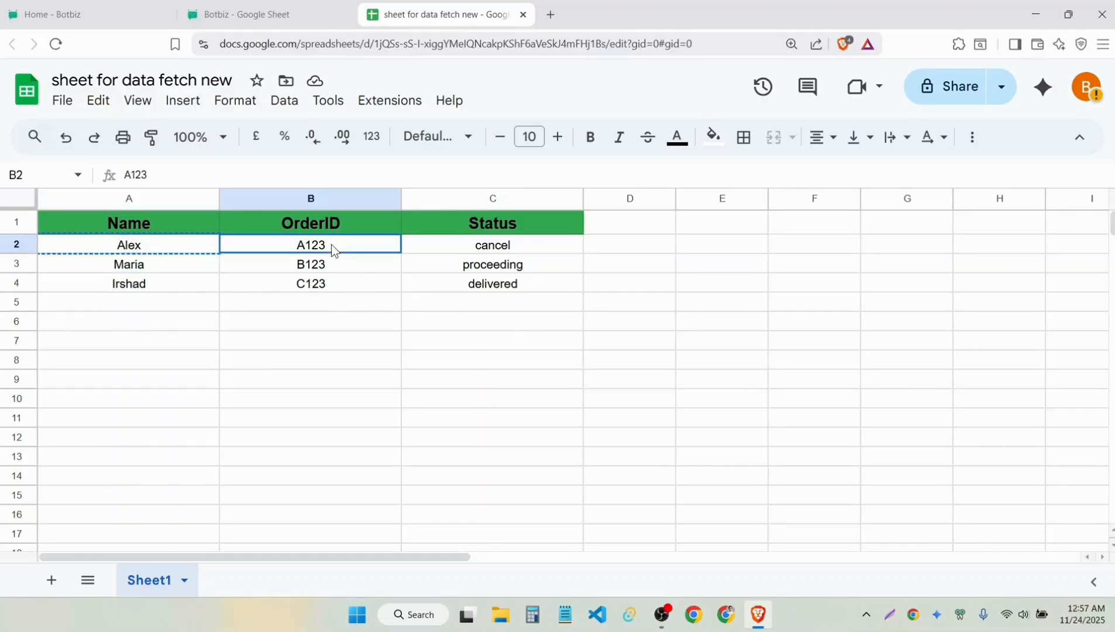
click(483, 250)
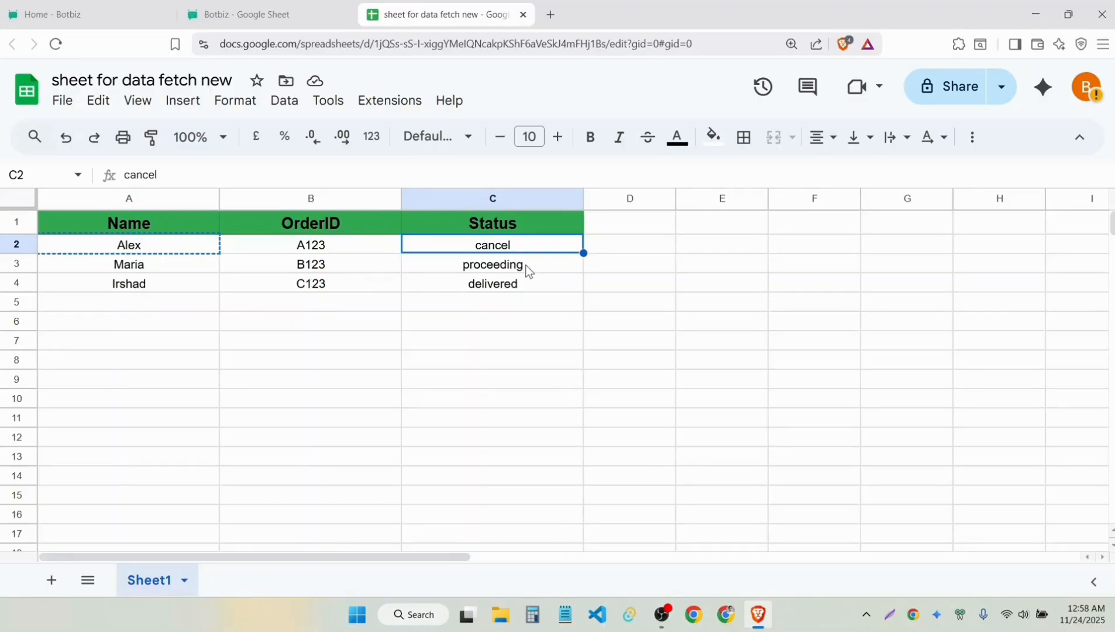
Switch to the Botbiz dashboard and open the Google Sheet integration from Settings & Integration, down to the list of Google Sheets.
click(252, 14)
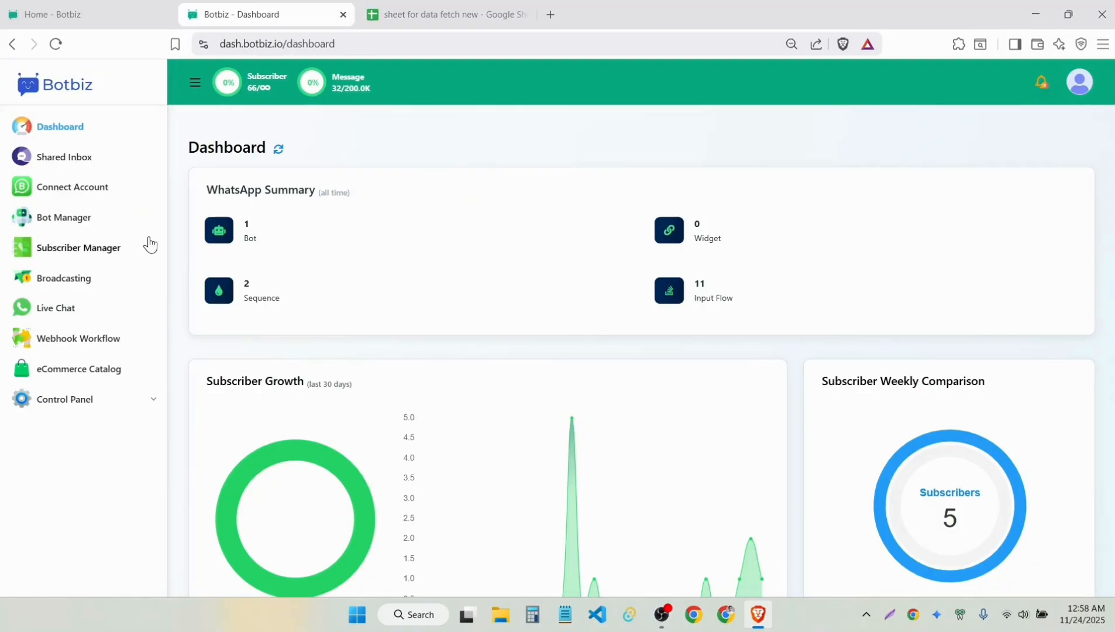
click(64, 399)
click(96, 422)
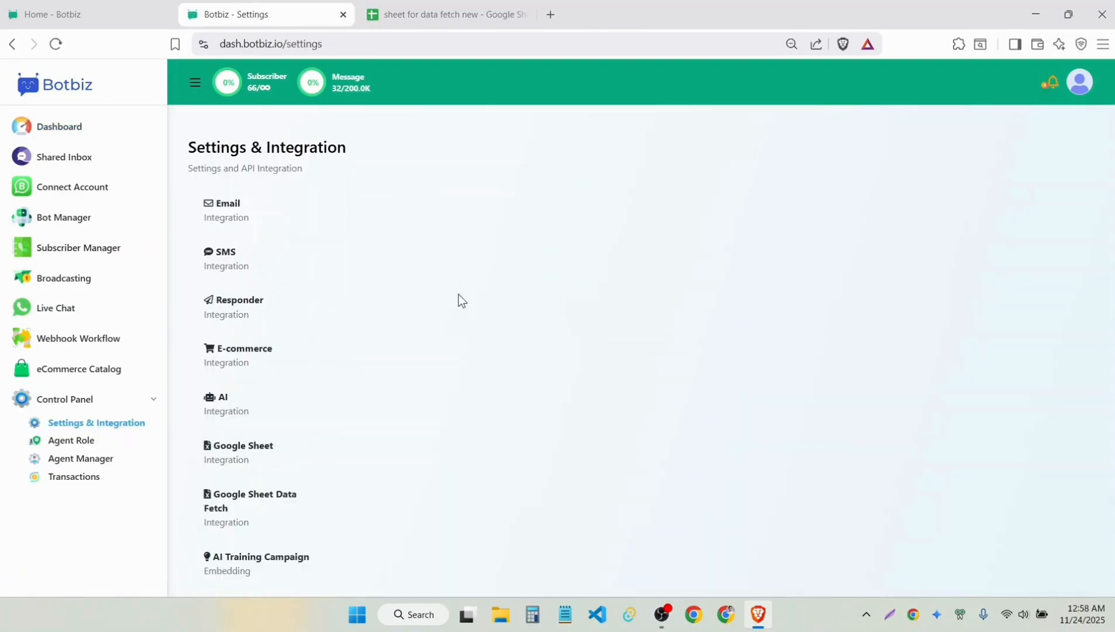
click(251, 503)
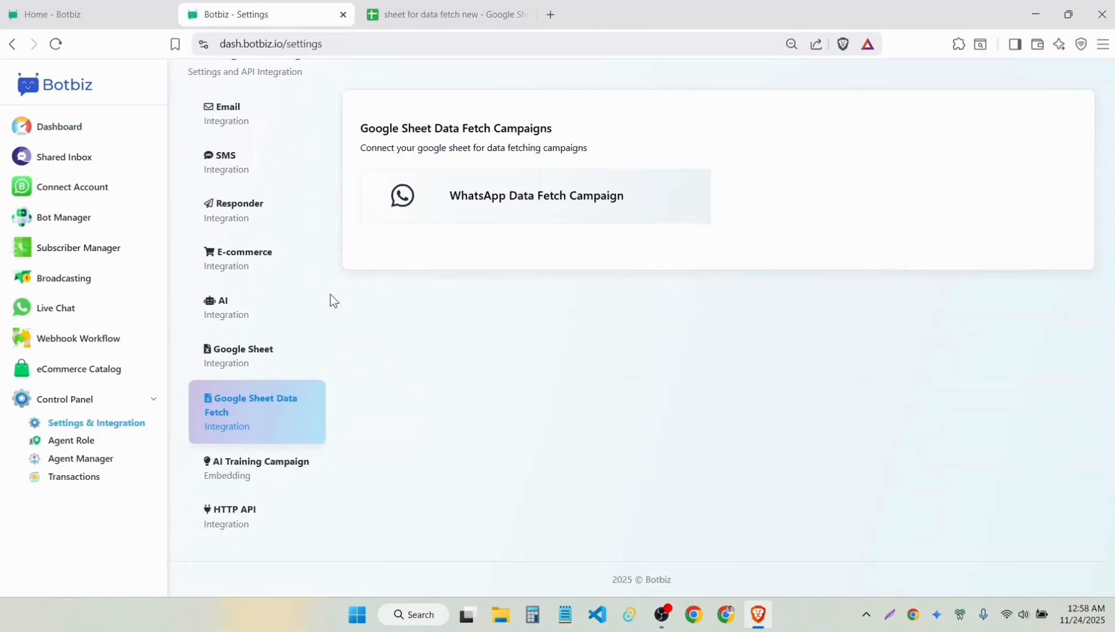
click(244, 365)
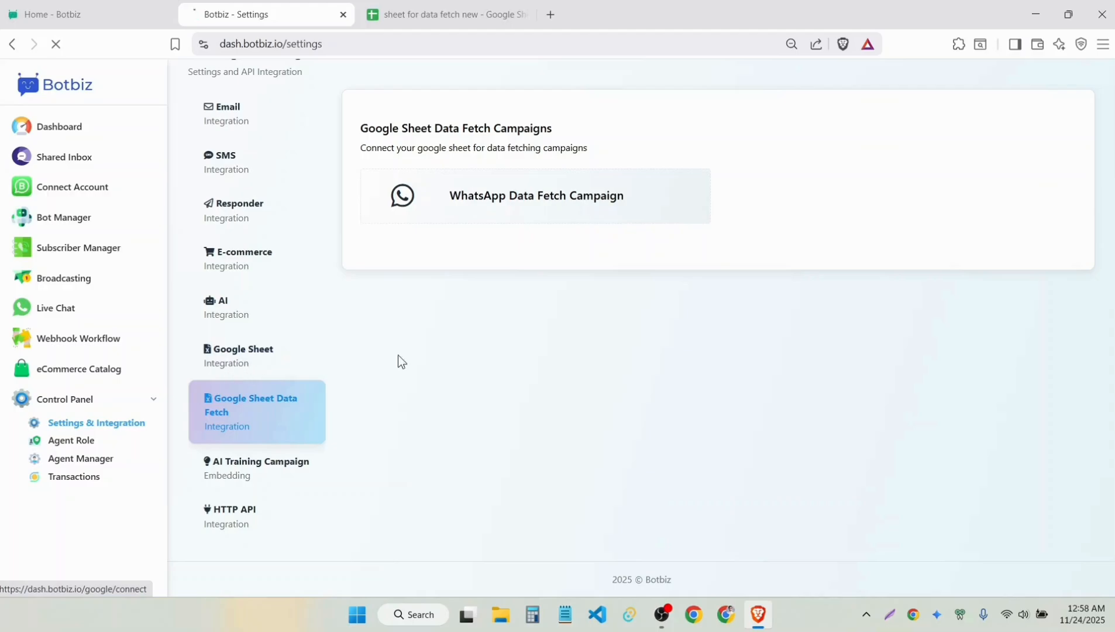
scroll(883, 337, up, 3)
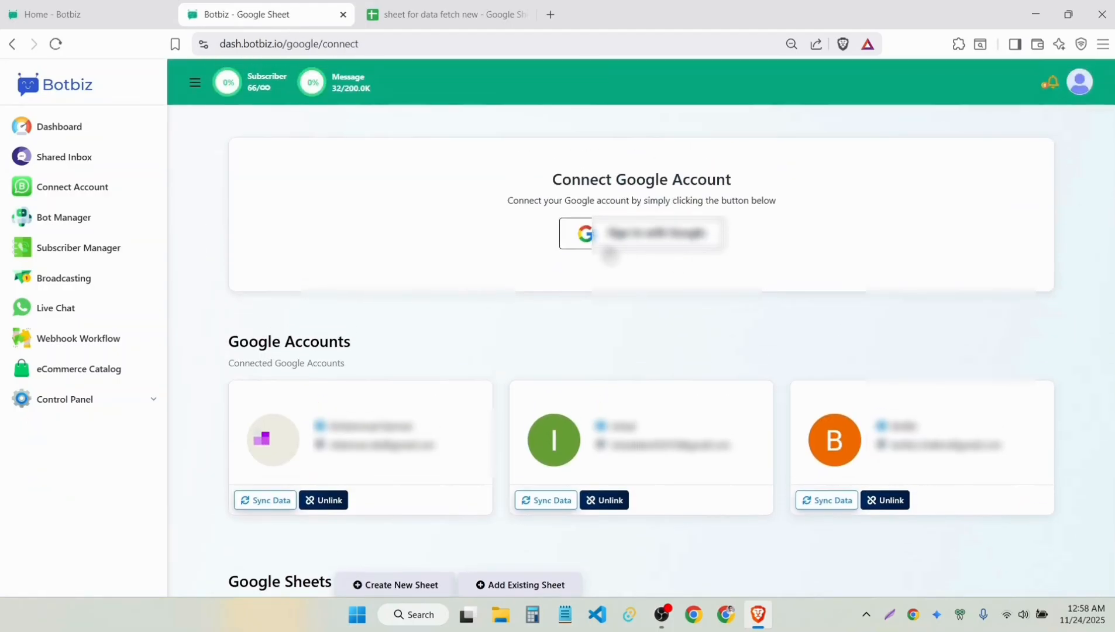
scroll(699, 318, down, 5)
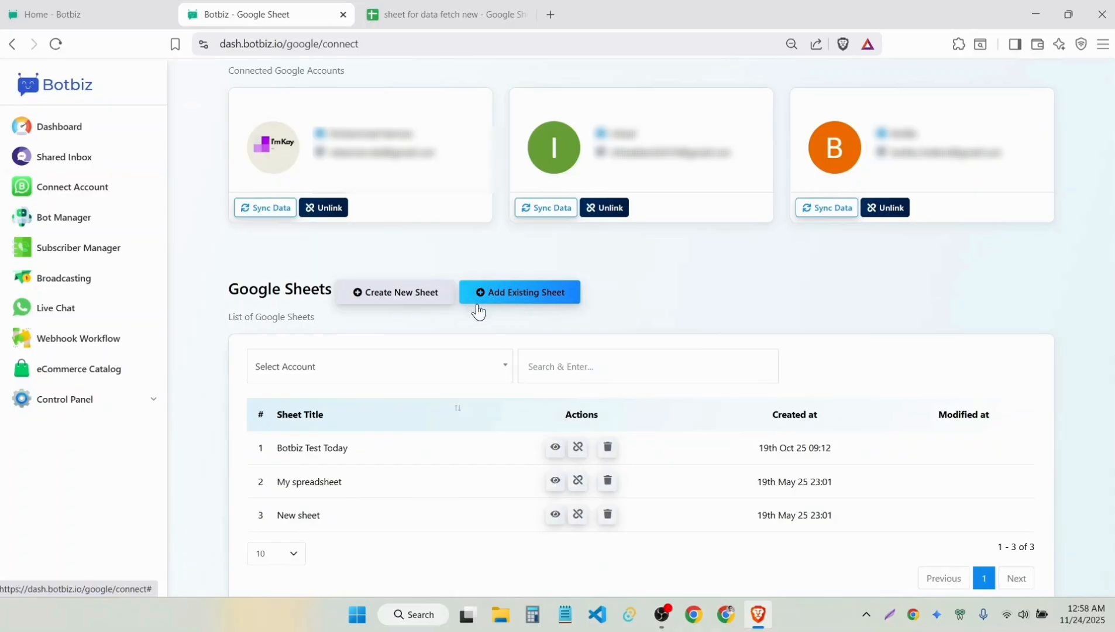
Copy the sheet ID from the web address of the "sheet for data fetch new" spreadsheet.
click(454, 13)
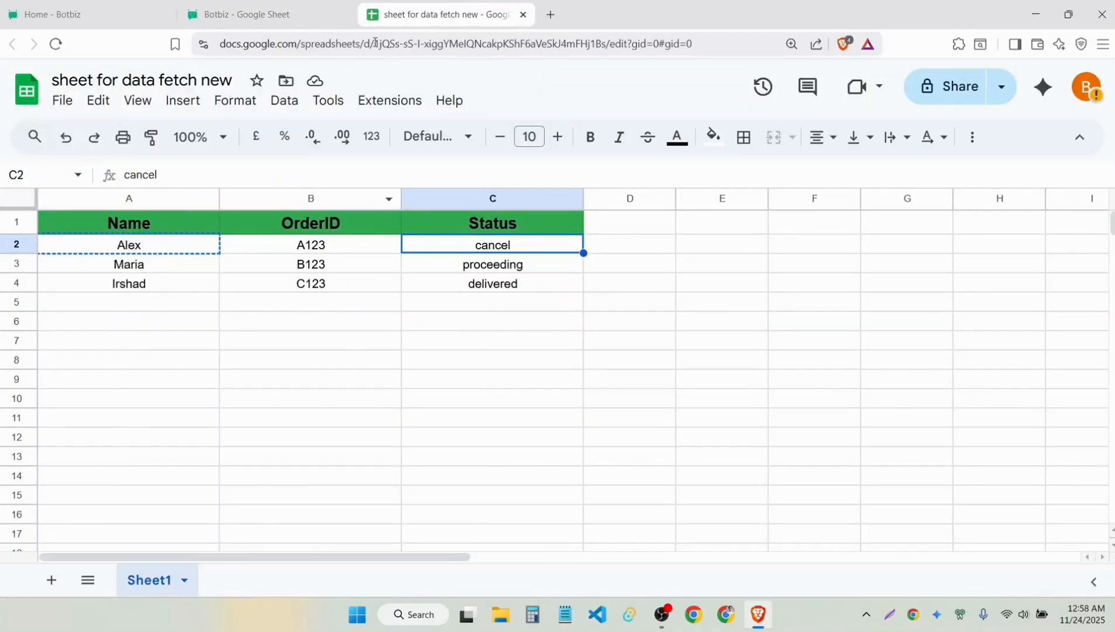
drag(375, 42, 609, 42)
key(ctrl+c)
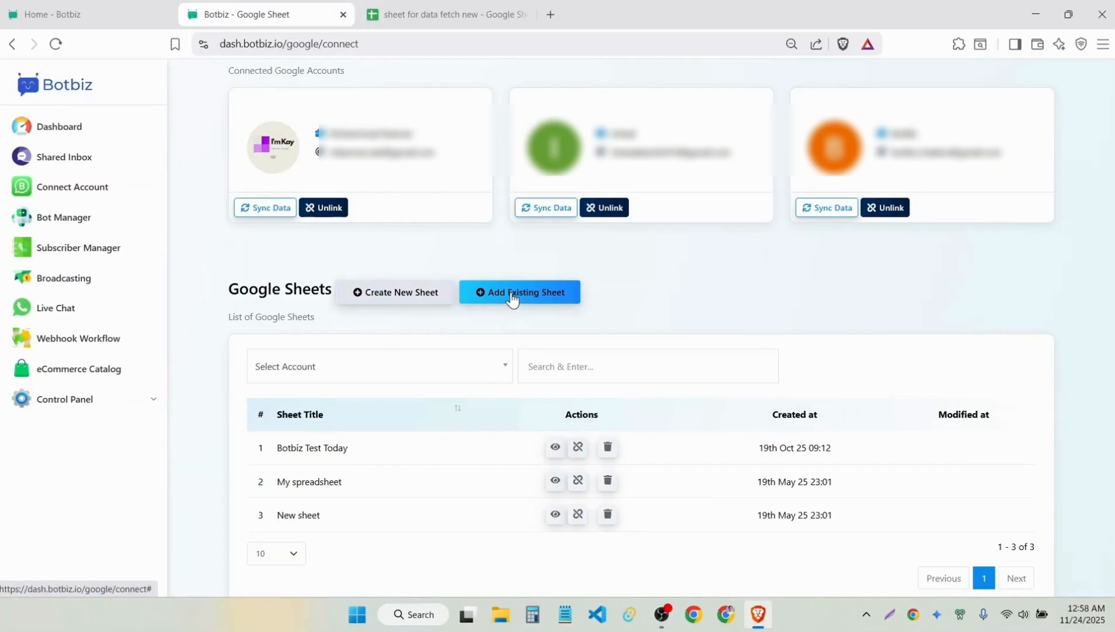
Add the spreadsheet in Botbiz as an existing sheet, using the Botbiz chatbot Google account and the copied sheet ID, and check the sheet list.
click(560, 300)
click(480, 169)
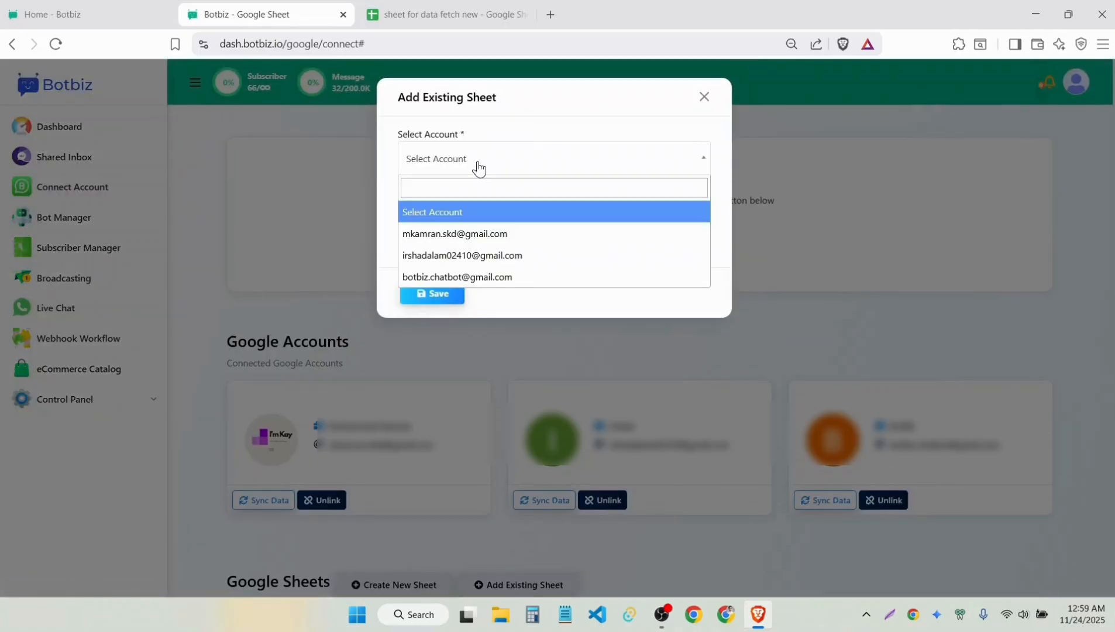
click(492, 279)
click(462, 222)
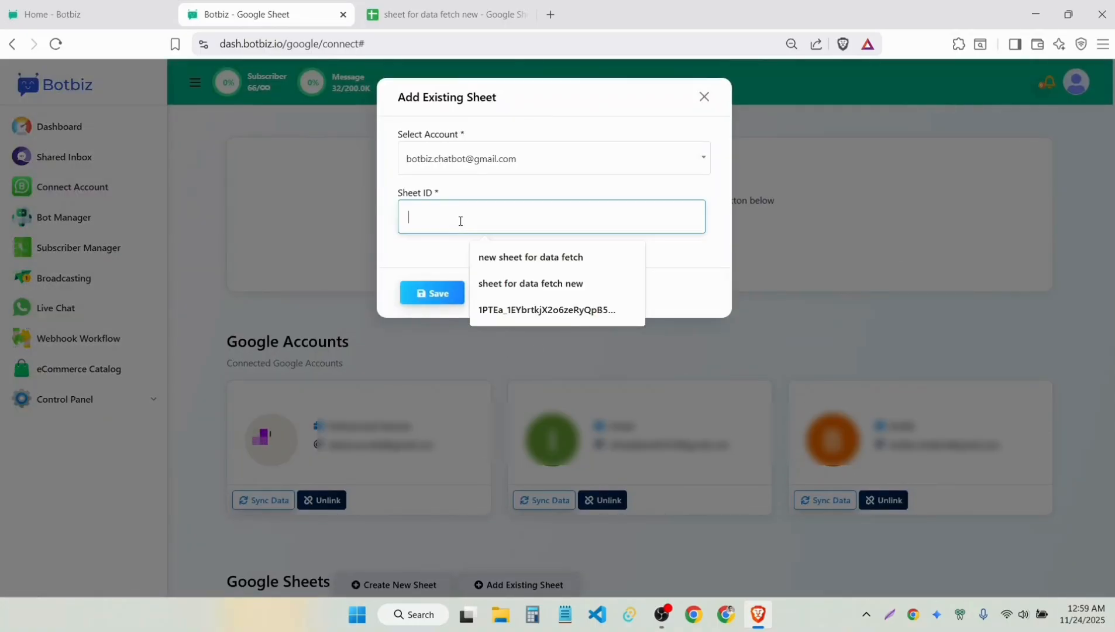
key(ctrl+v)
click(431, 294)
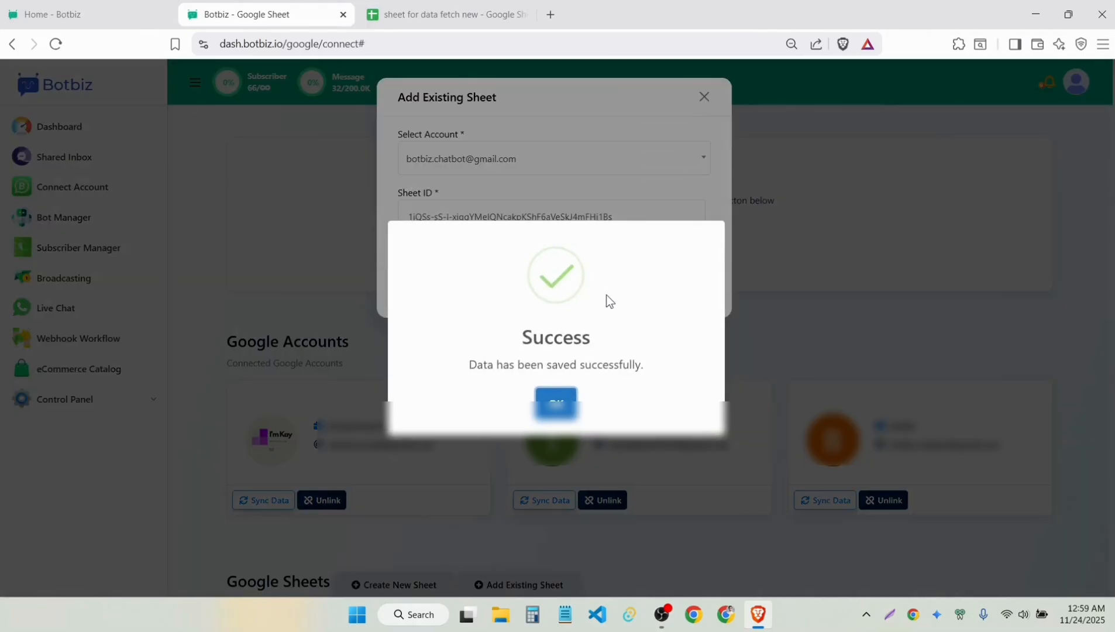
click(556, 403)
scroll(714, 354, down, 4)
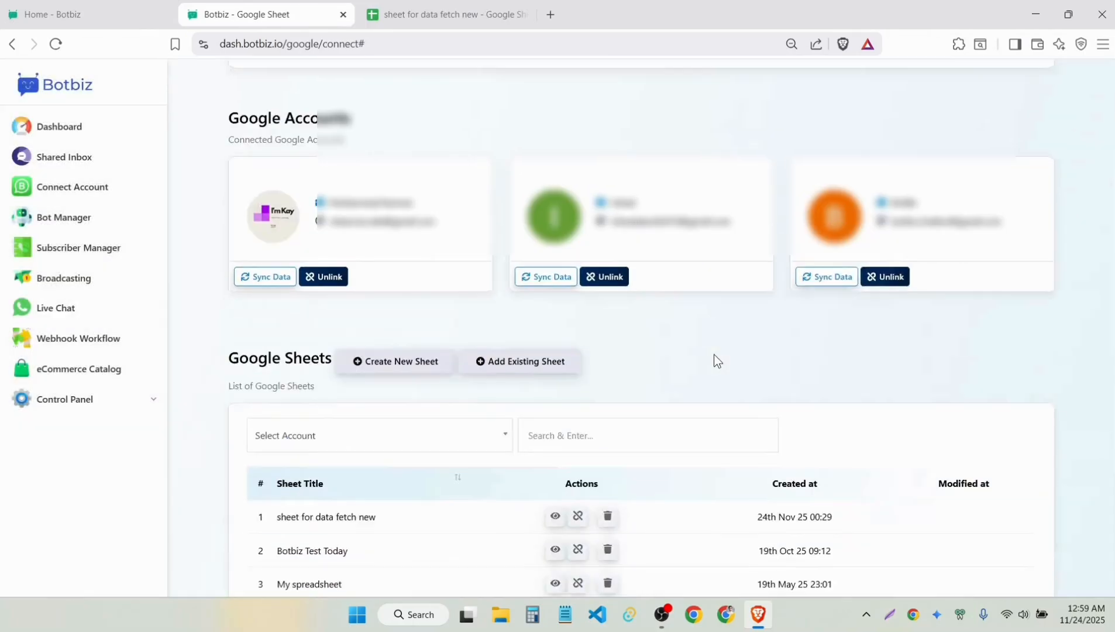
scroll(713, 354, down, 3)
drag(284, 331, 389, 330)
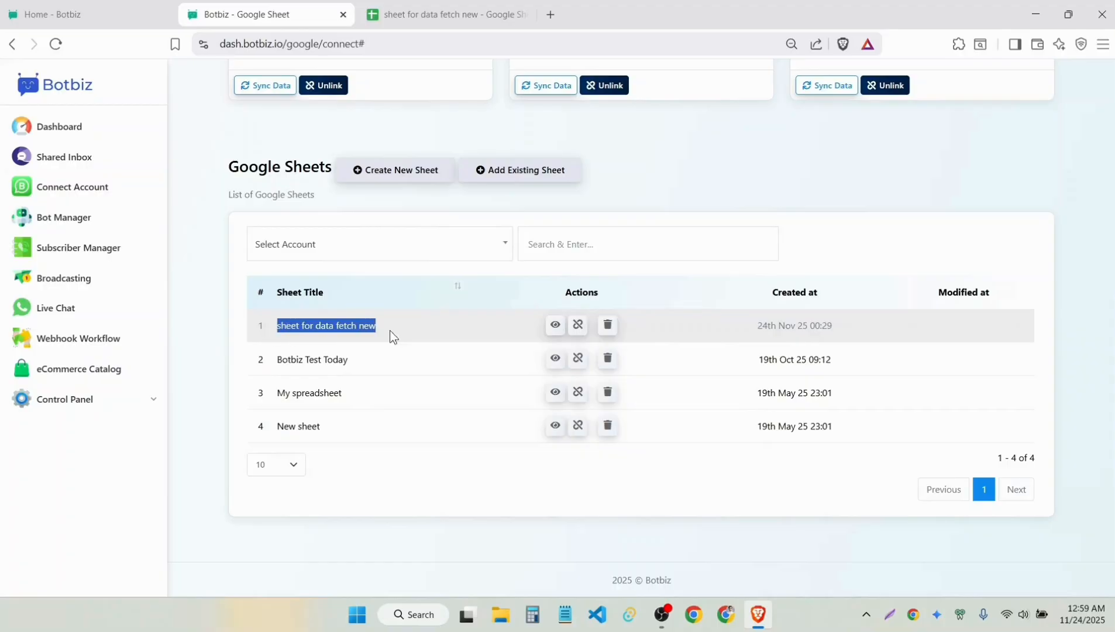
click(665, 183)
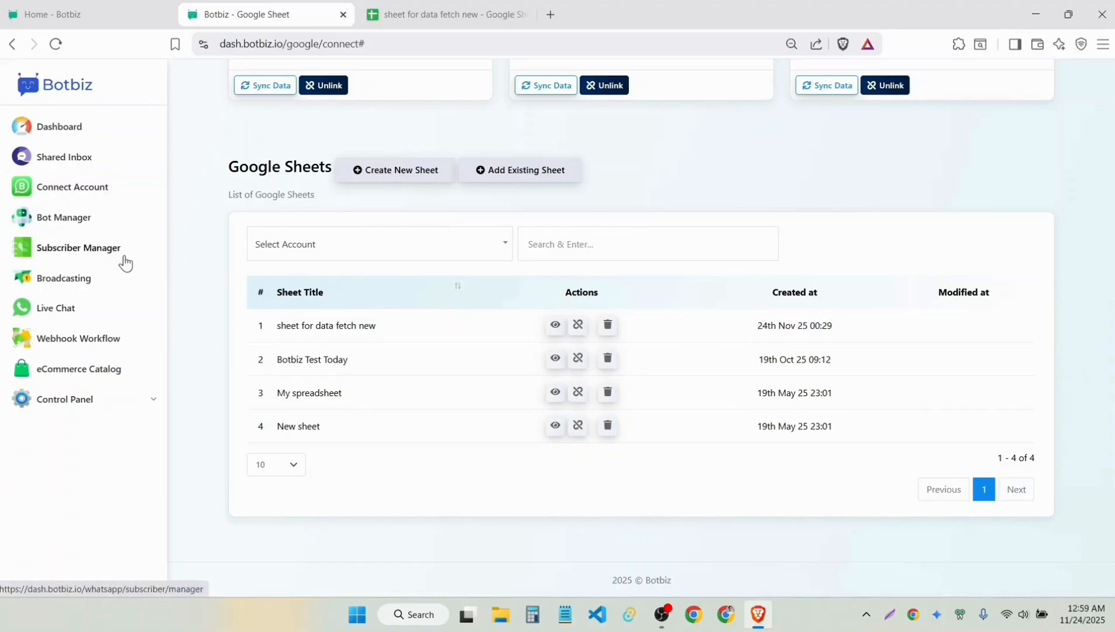
Open the WhatsApp subscriber custom fields and compare them with the Name, OrderID and Status headers in the spreadsheet.
scroll(281, 332, up, 7)
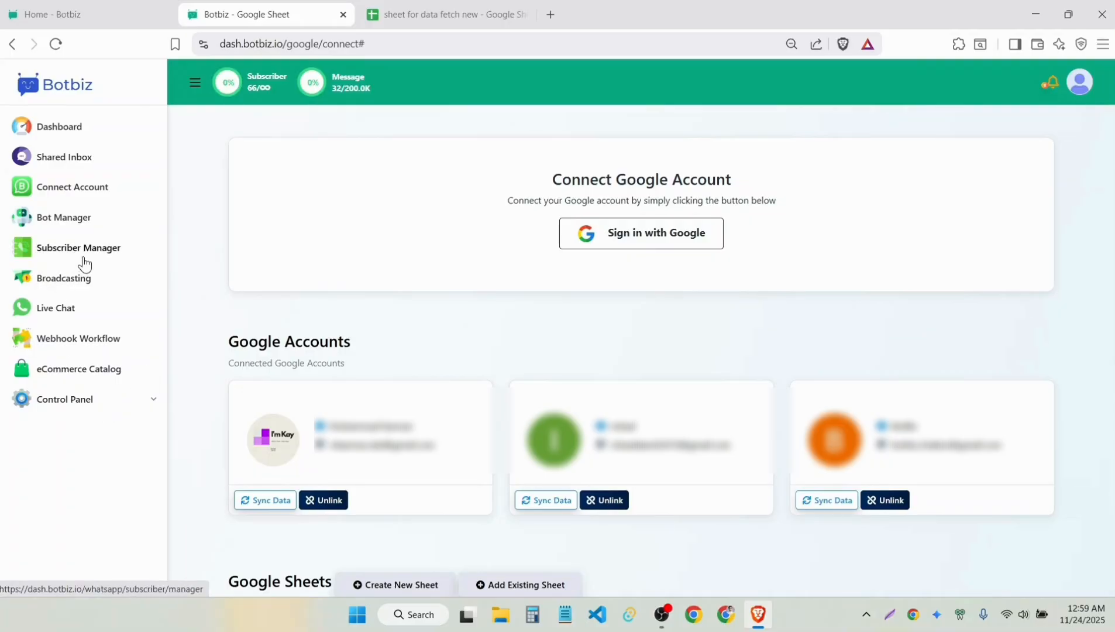
click(69, 253)
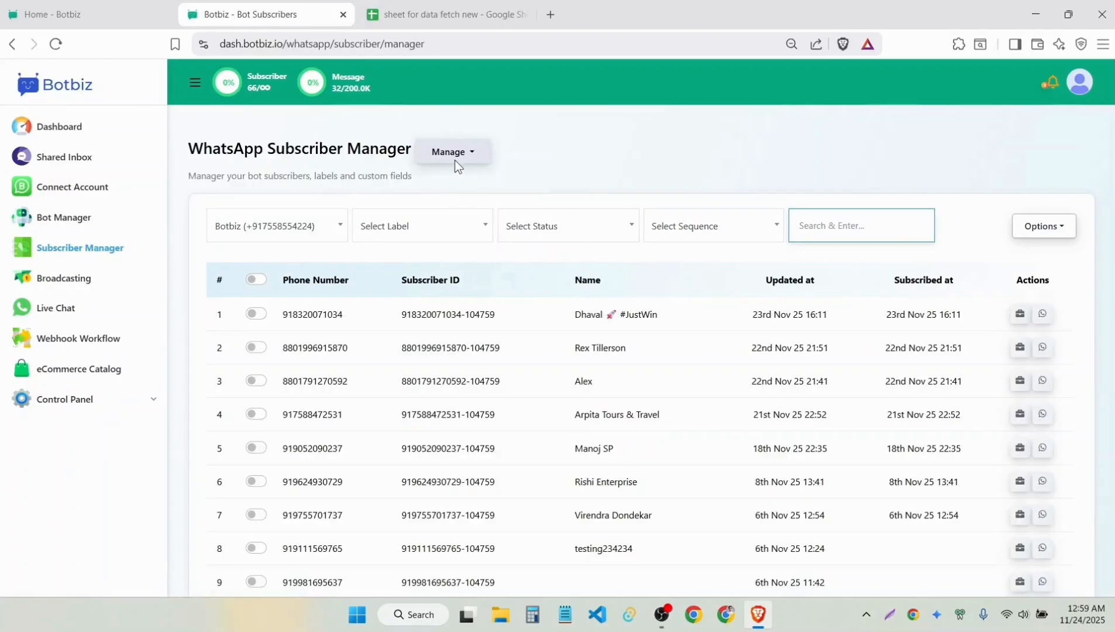
click(455, 152)
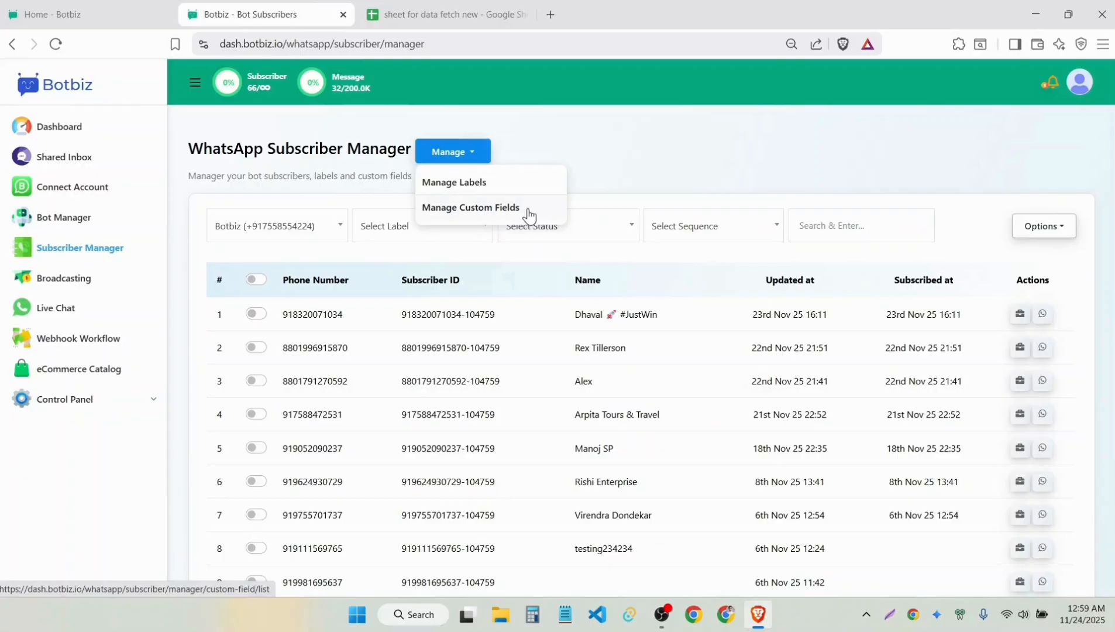
click(484, 210)
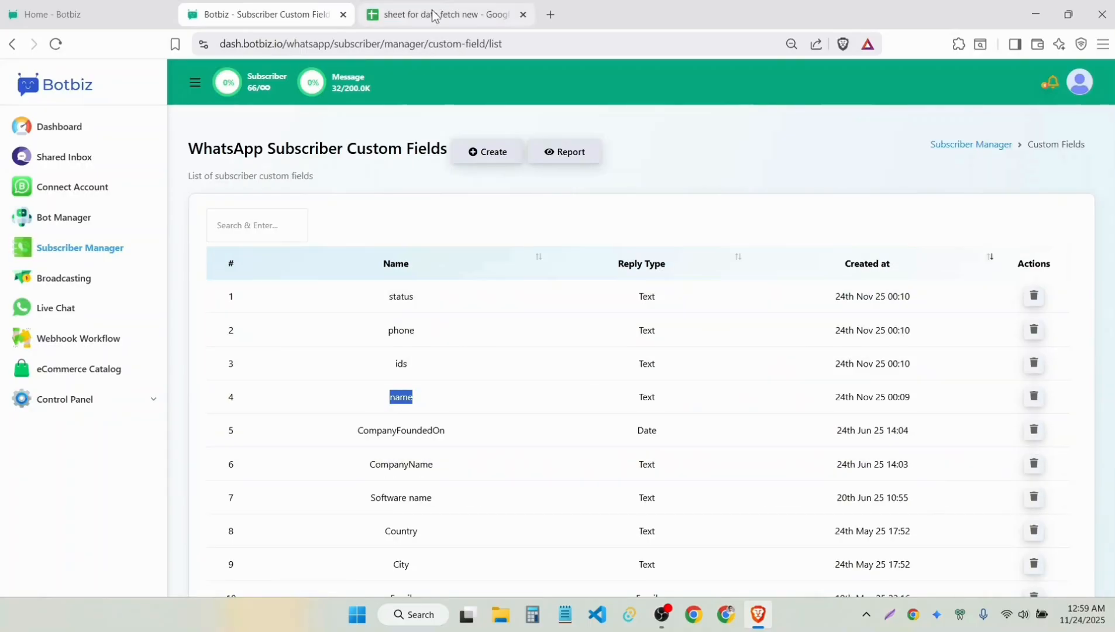
key(ctrl+Tab)
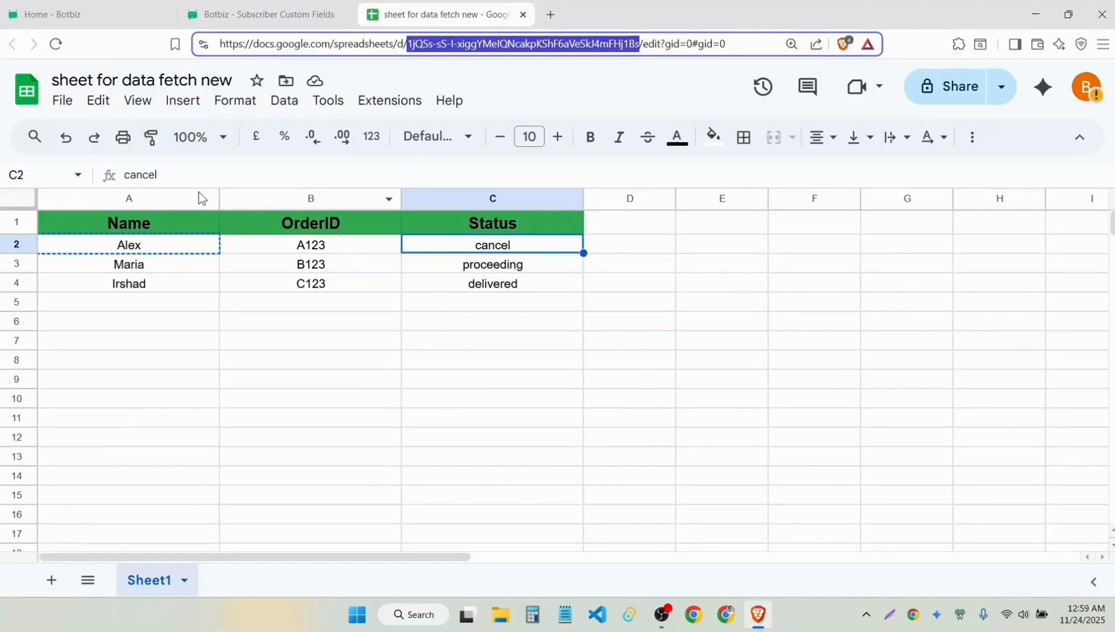
click(137, 224)
click(362, 229)
click(502, 222)
Return to Botbiz and open WhatsApp Data Fetch Campaign under the Google Sheet Data Fetch integration.
click(241, 13)
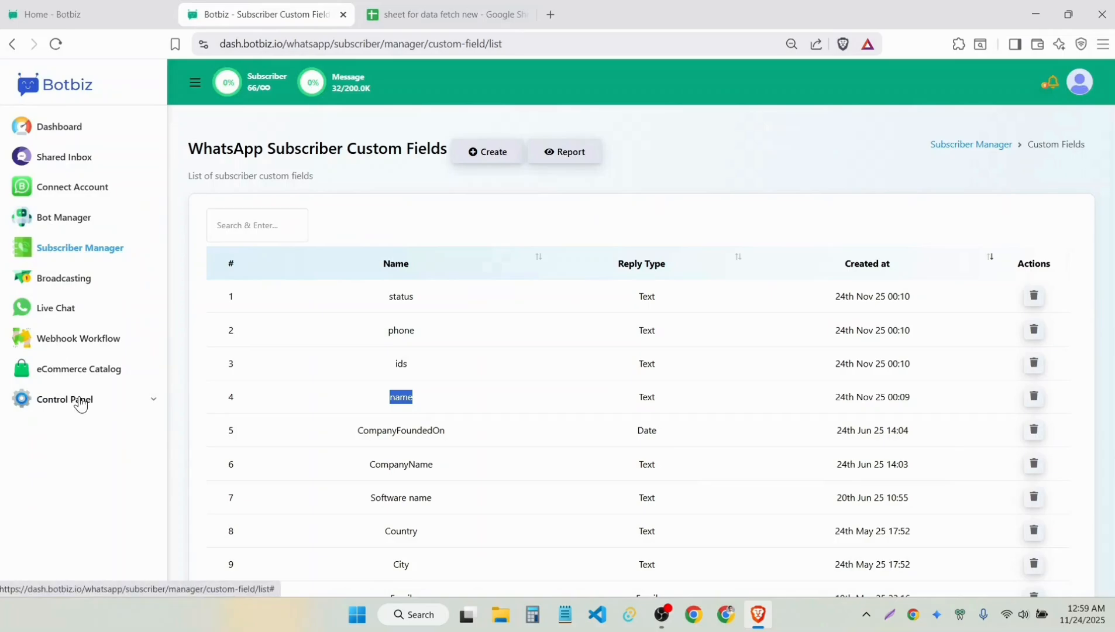
click(80, 404)
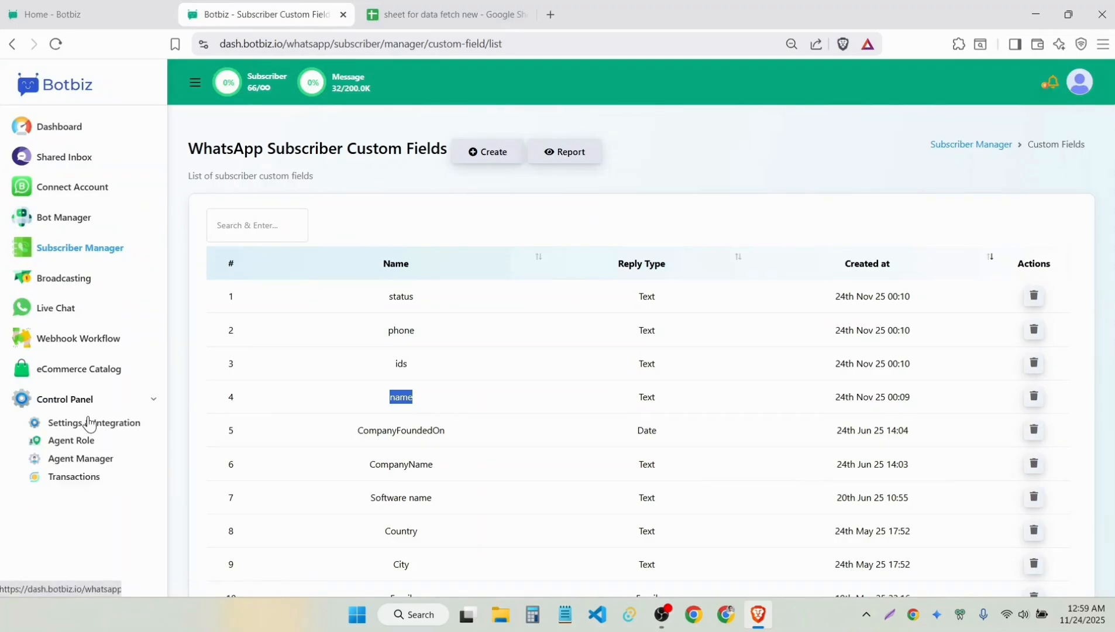
click(94, 428)
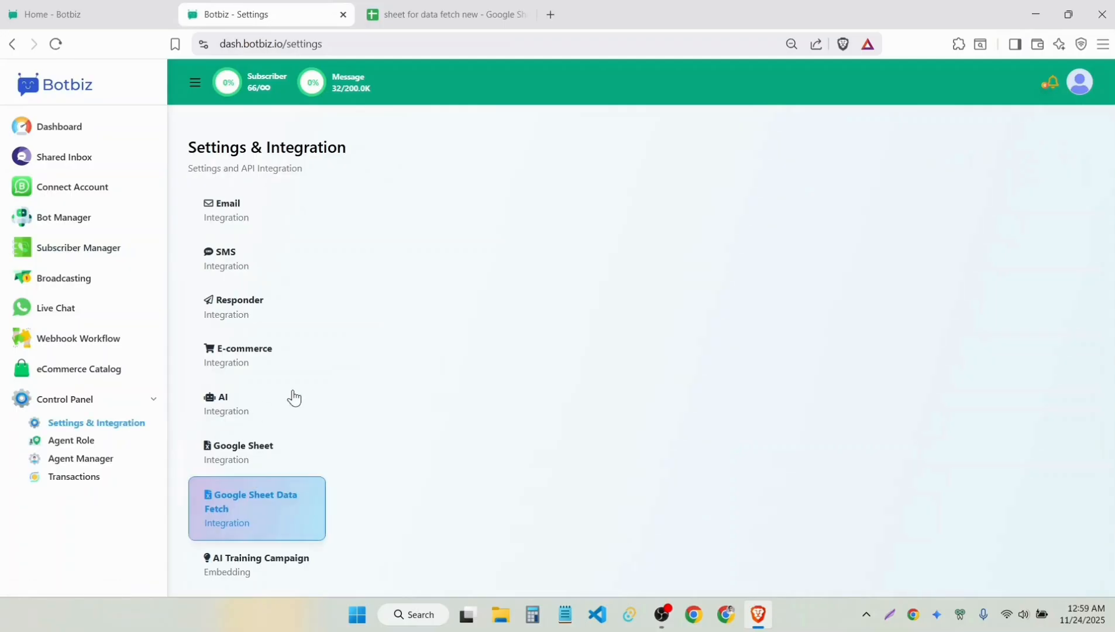
scroll(281, 515, down, 2)
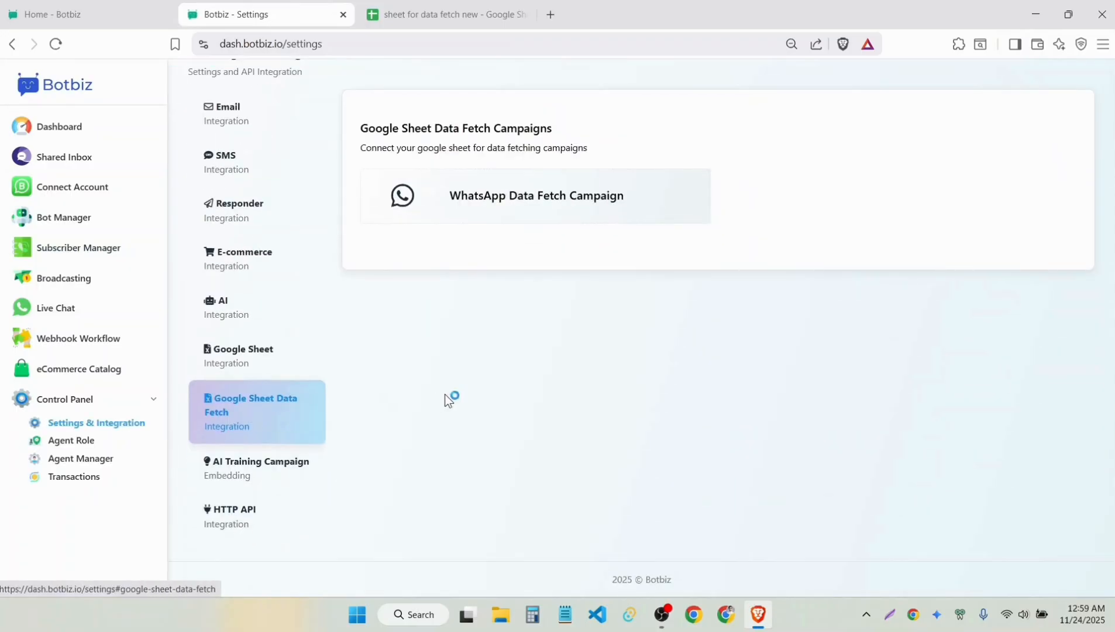
click(461, 199)
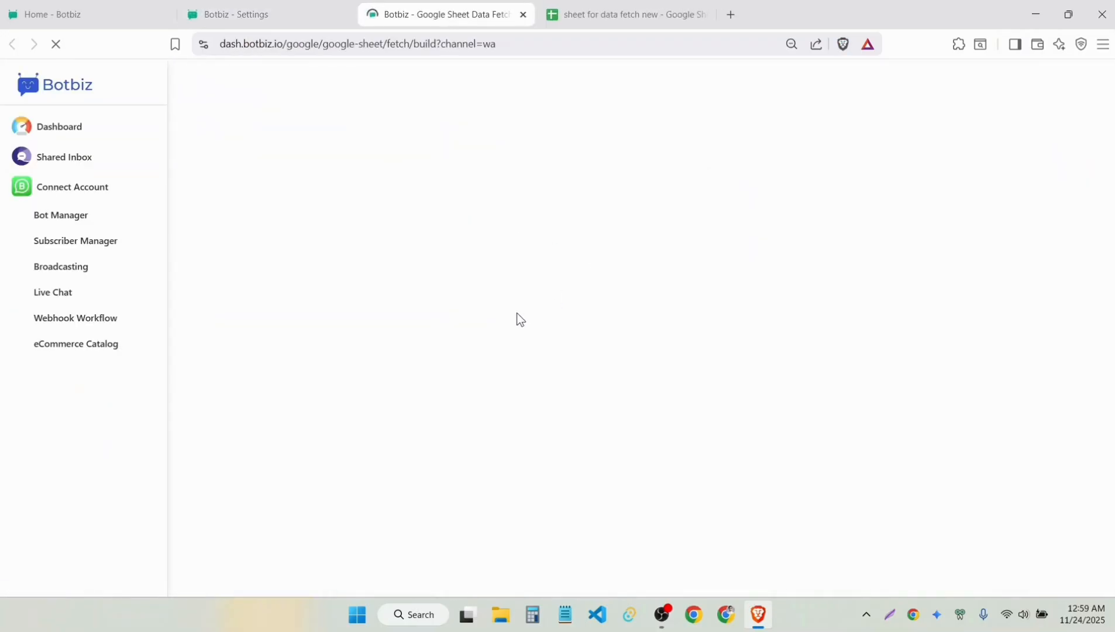
Set the API name to "new fetch campaing" and select "sheet for data fetch new [Sheet1]" as the Google Sheet.
scroll(497, 234, down, 2)
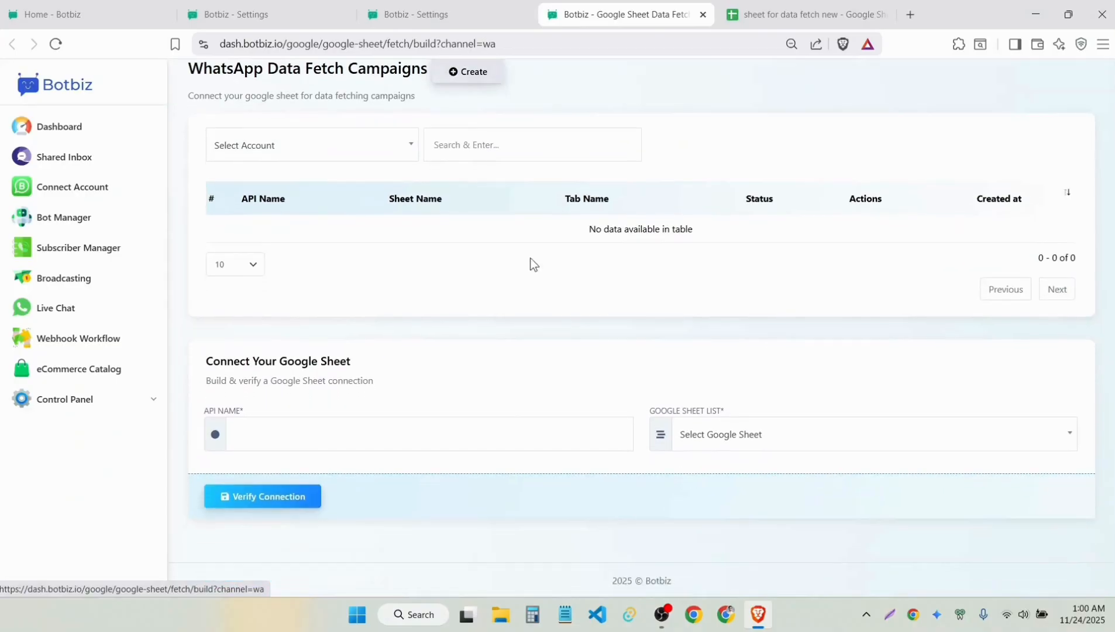
click(326, 437)
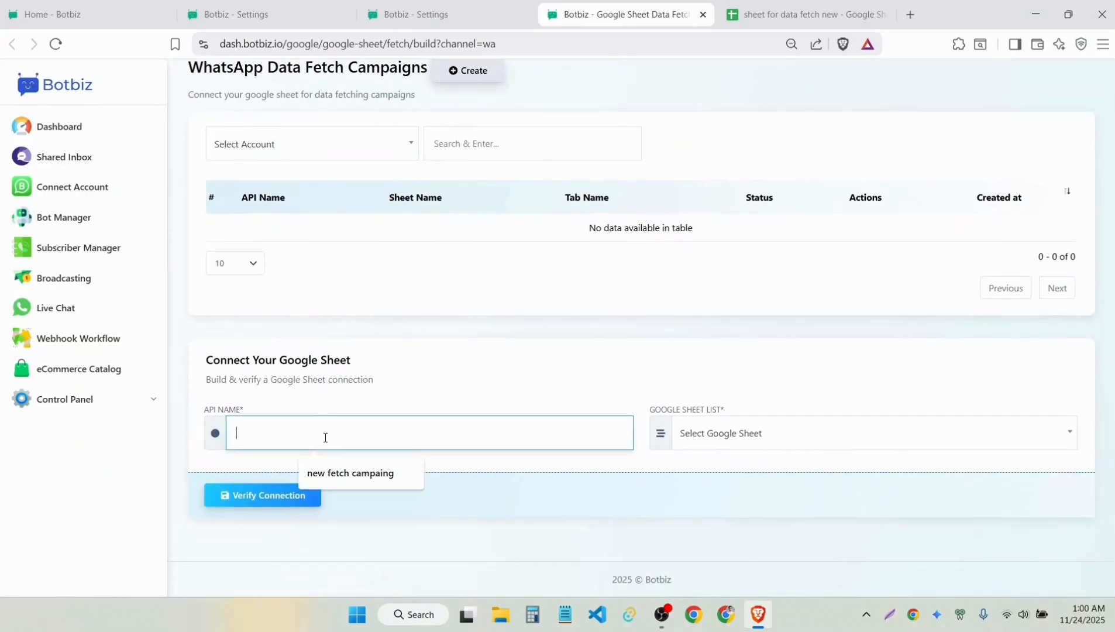
click(347, 474)
click(824, 437)
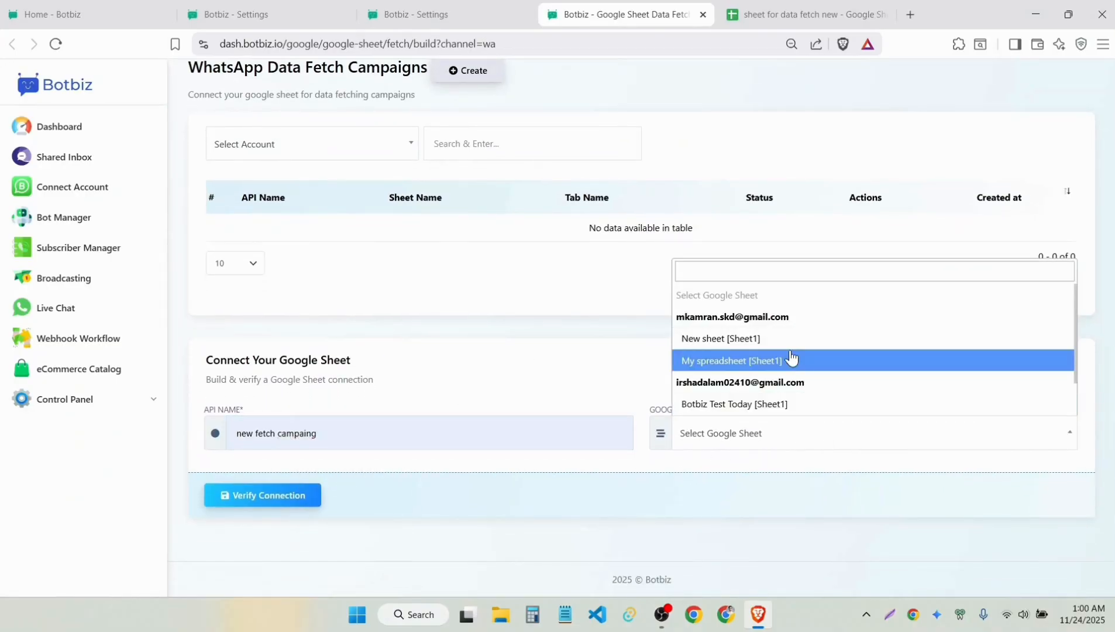
scroll(791, 360, down, 2)
click(764, 405)
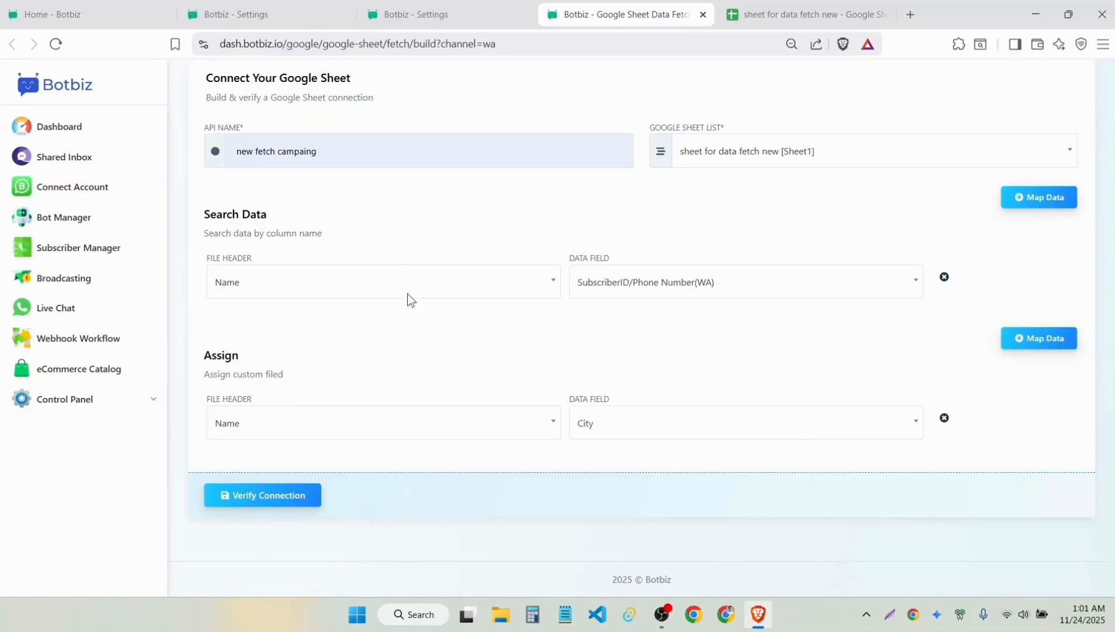
Review the Search Data and Assign mapping sections of the Google Sheet connection.
drag(196, 215, 310, 234)
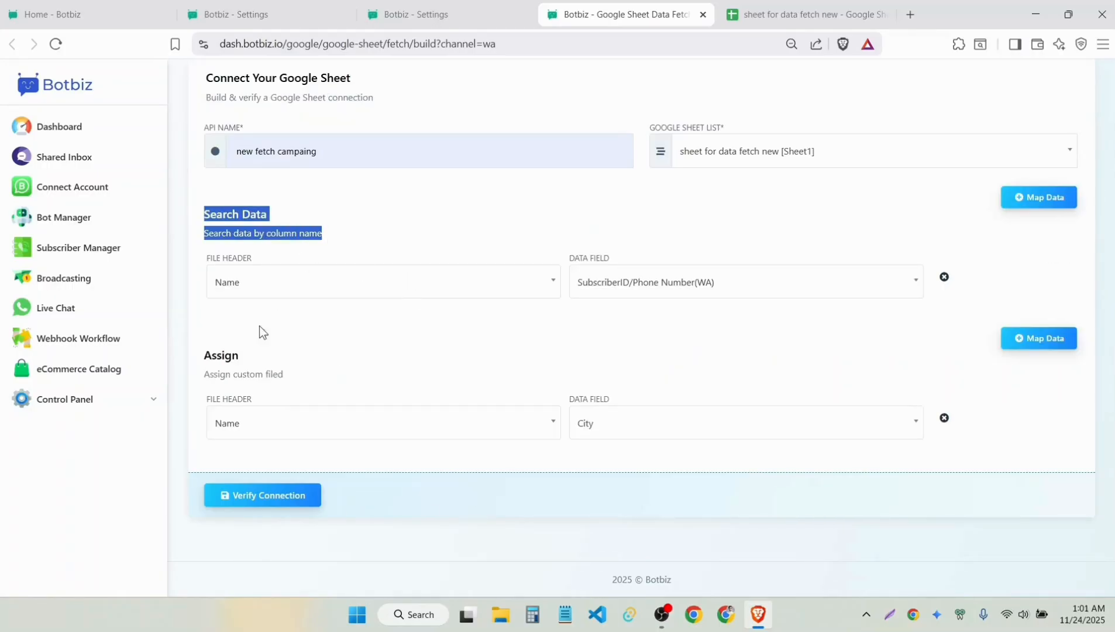
drag(198, 360, 308, 374)
click(385, 363)
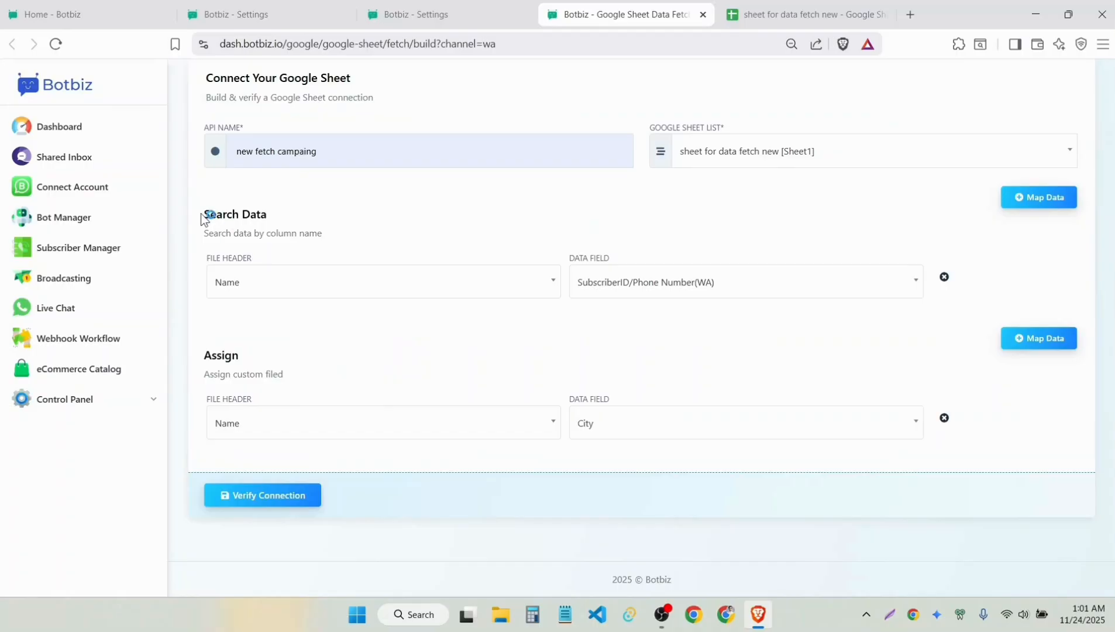
Check the Name column in the spreadsheet against the Search Data section, returning to the Botbiz data fetch page.
drag(200, 214, 369, 234)
click(399, 226)
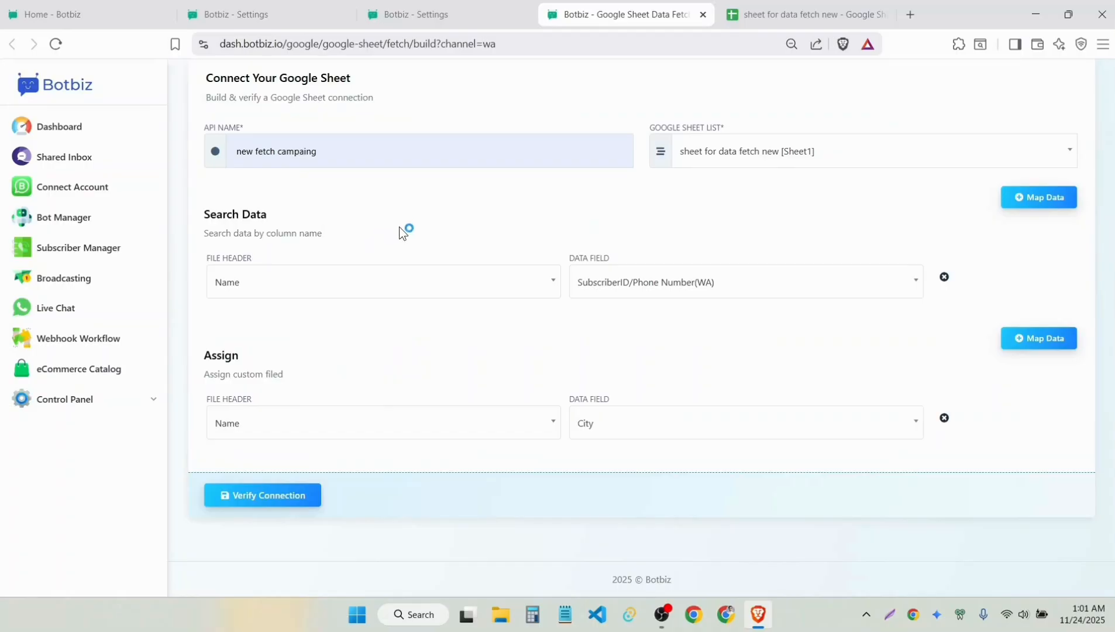
click(769, 15)
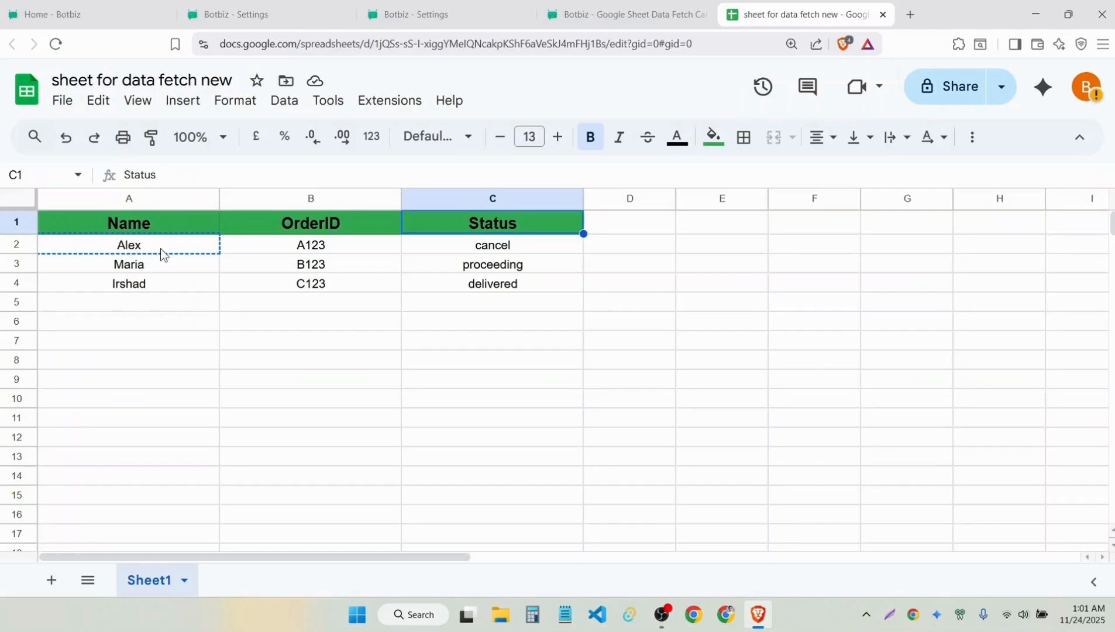
click(214, 309)
click(629, 11)
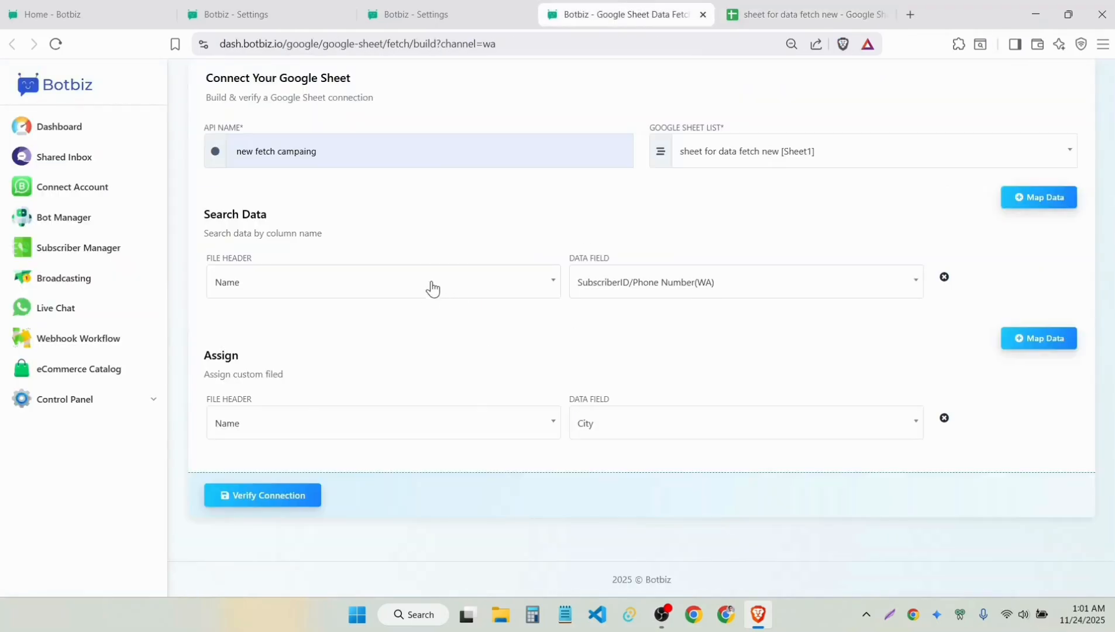
Map the Name file header to the Subscriber Message data field under Search Data.
click(351, 289)
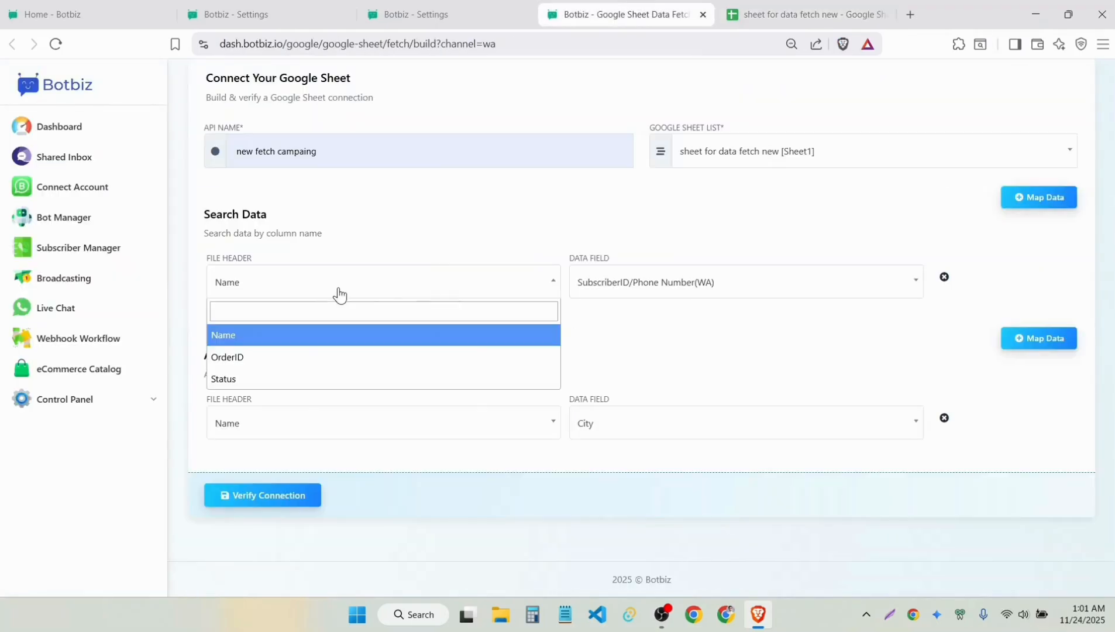
click(227, 338)
click(612, 284)
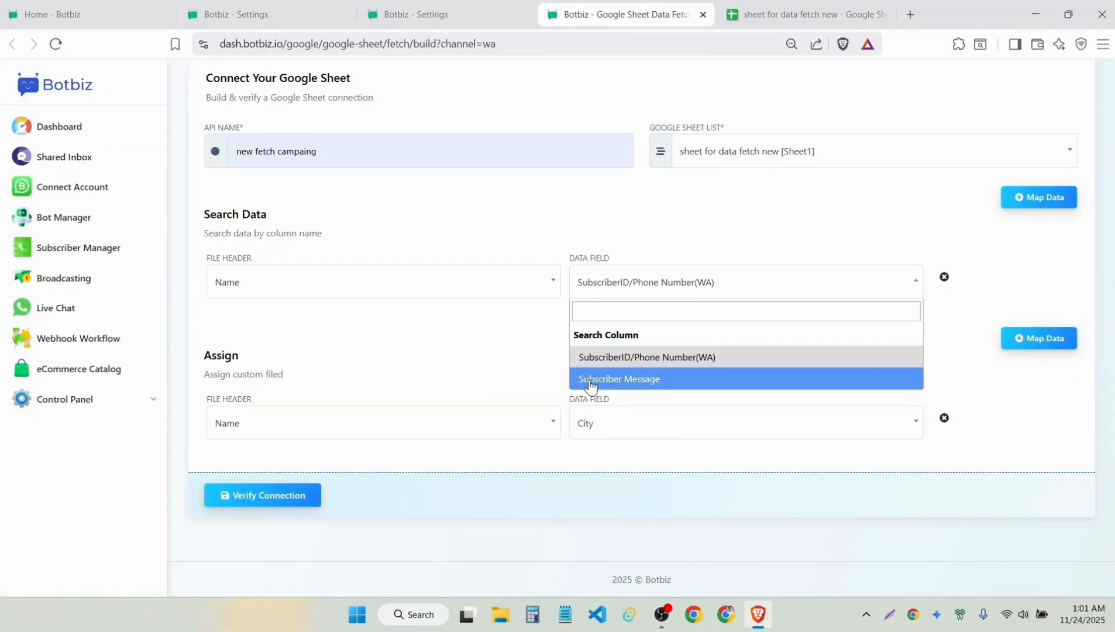
click(624, 381)
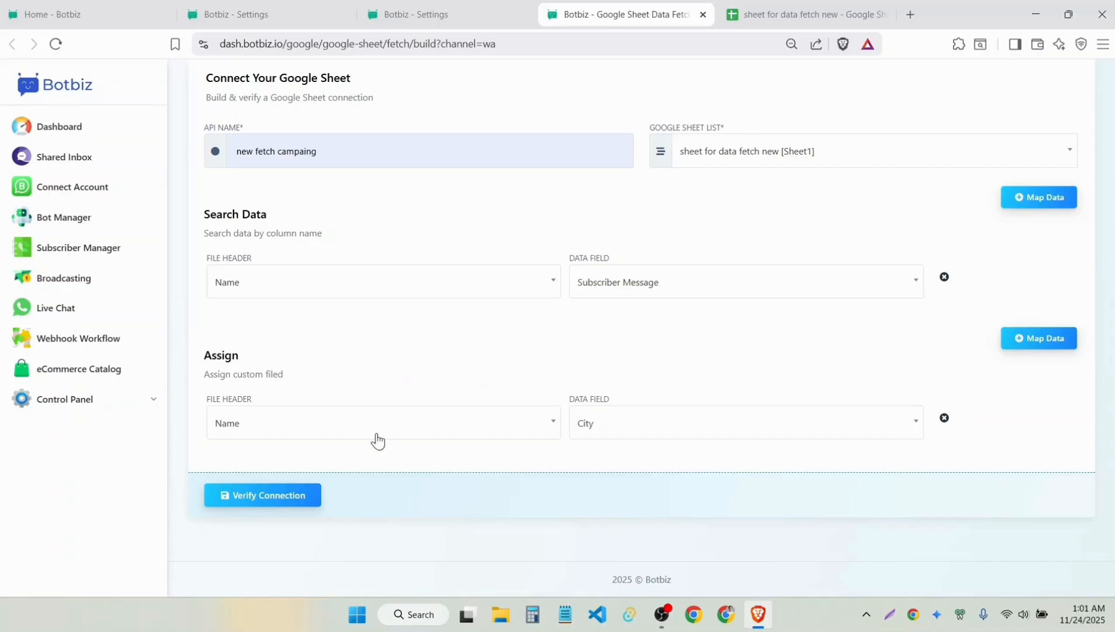
Map the OrderID file header to the ids custom field in the first Assign row.
click(339, 439)
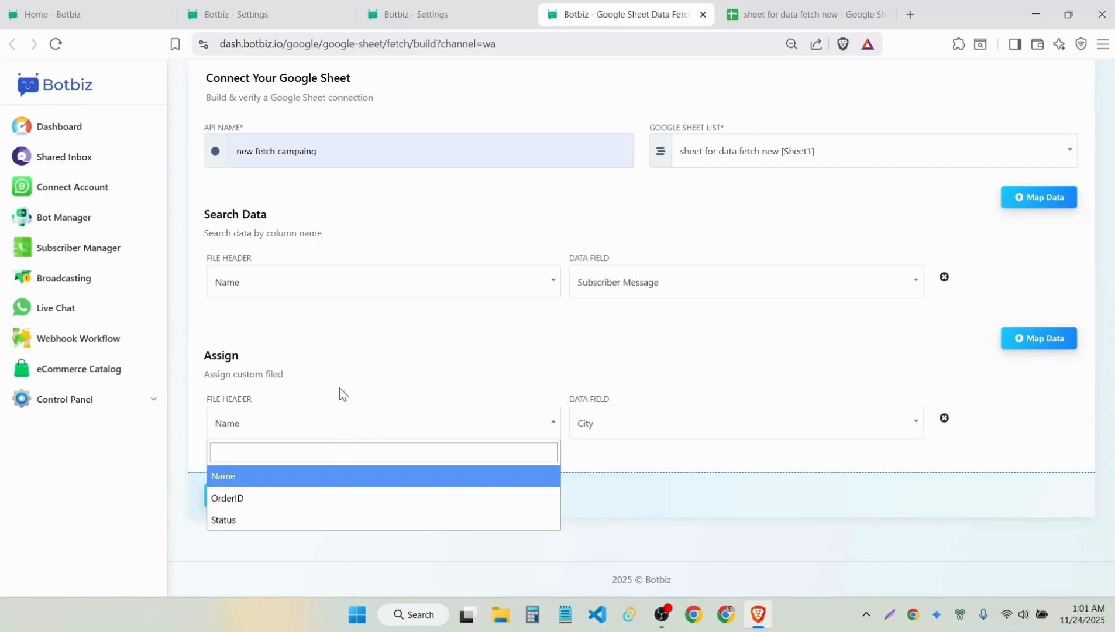
click(230, 504)
click(623, 425)
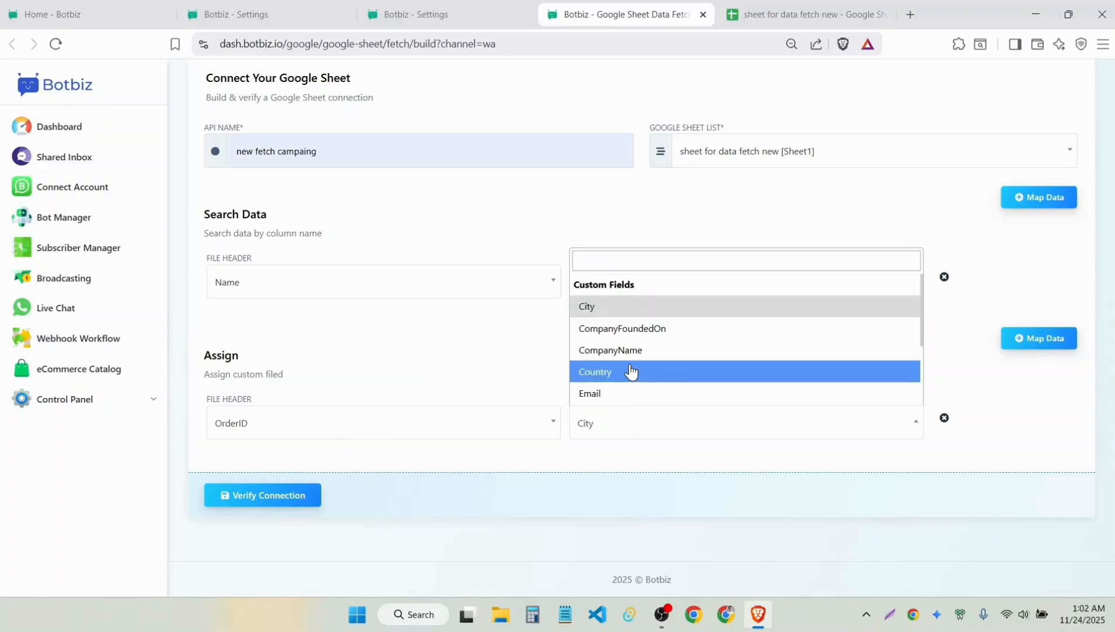
scroll(629, 372, down, 2)
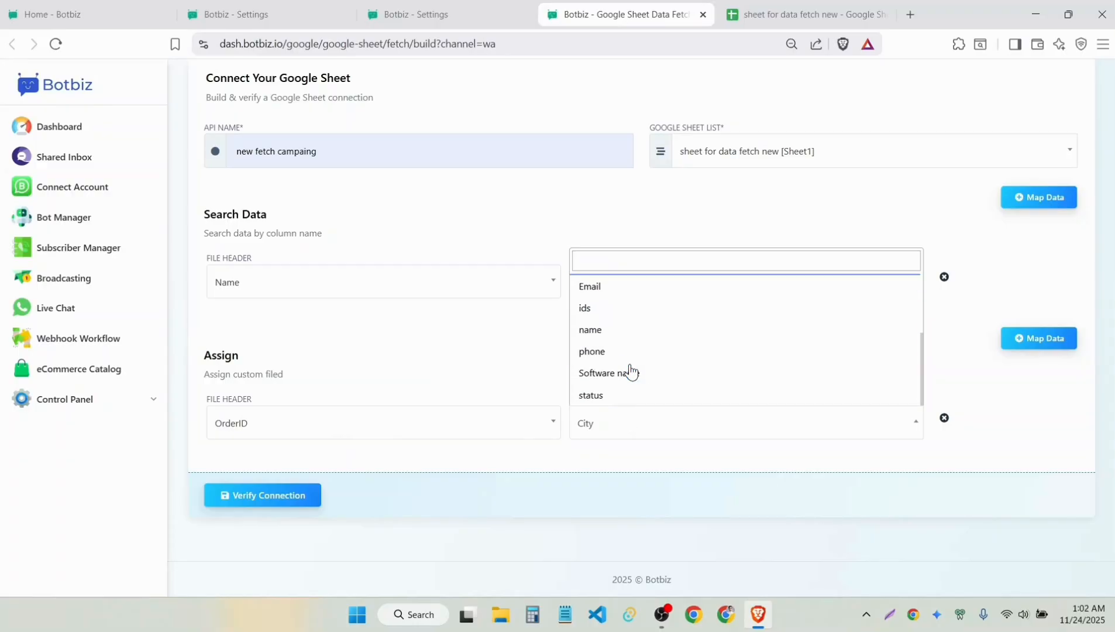
click(609, 310)
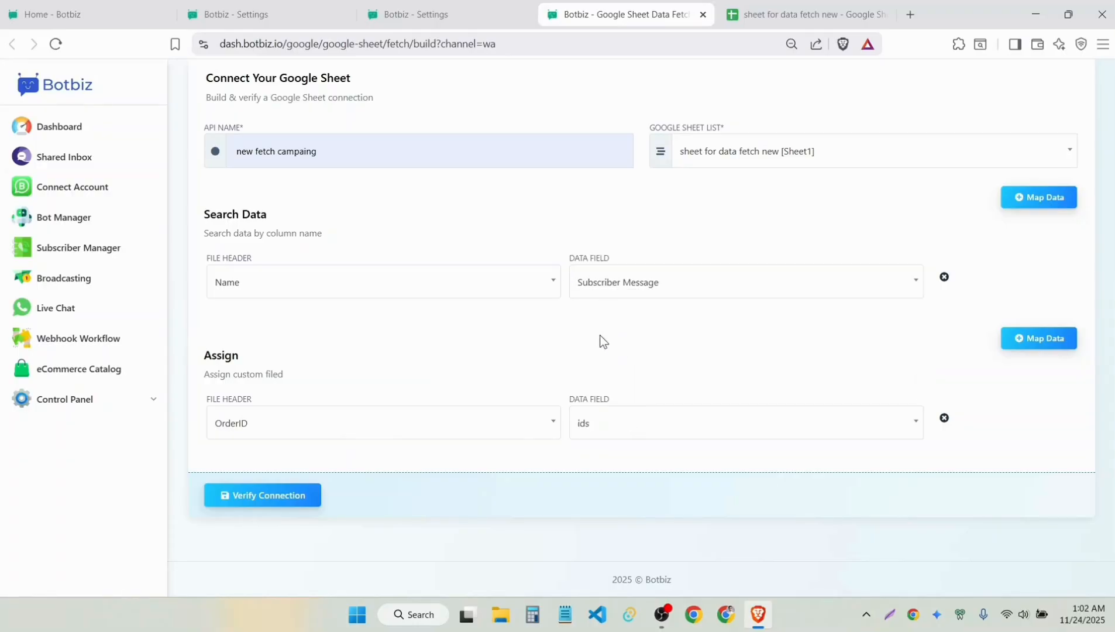
Add a second Assign mapping from the Status header to the status custom field and verify the Google Sheet connection.
click(1037, 341)
scroll(416, 397, down, 1)
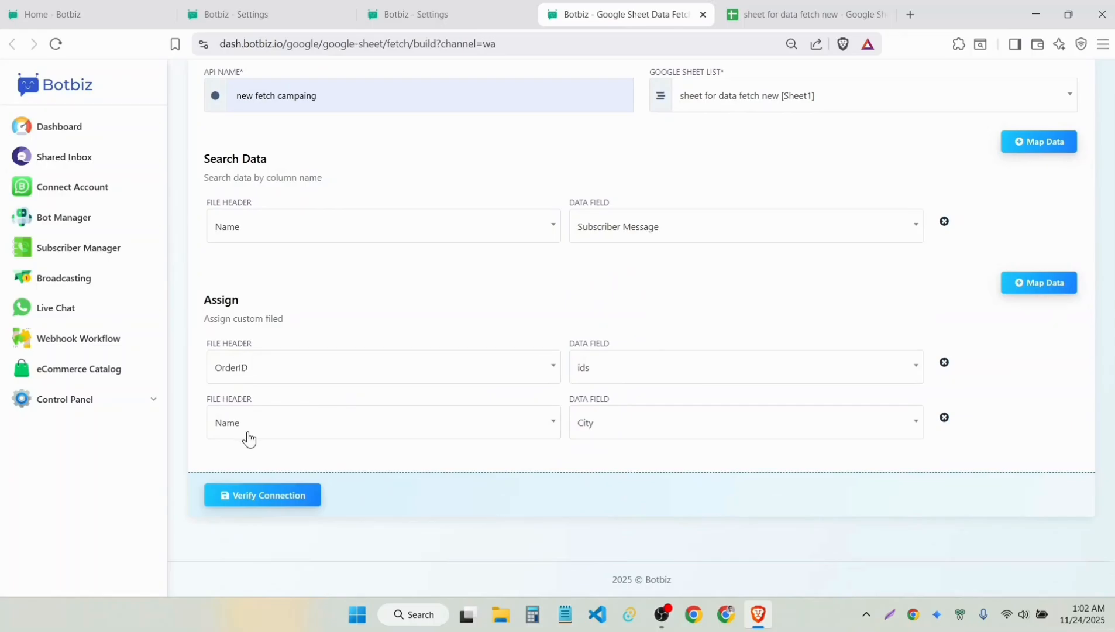
click(248, 438)
click(251, 519)
click(652, 418)
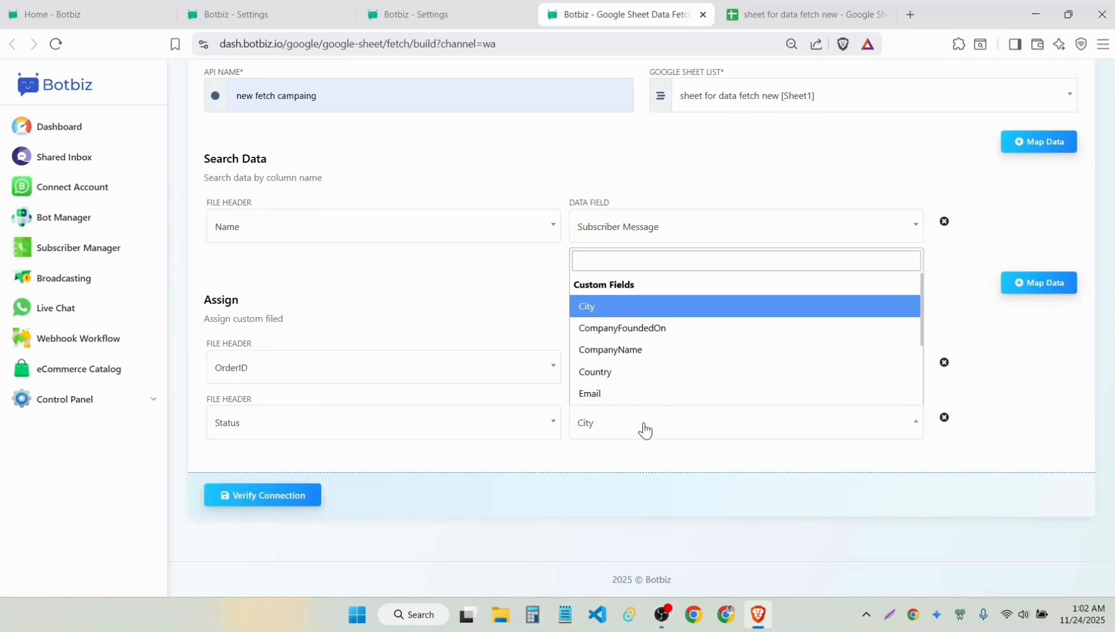
scroll(638, 358, down, 3)
click(591, 397)
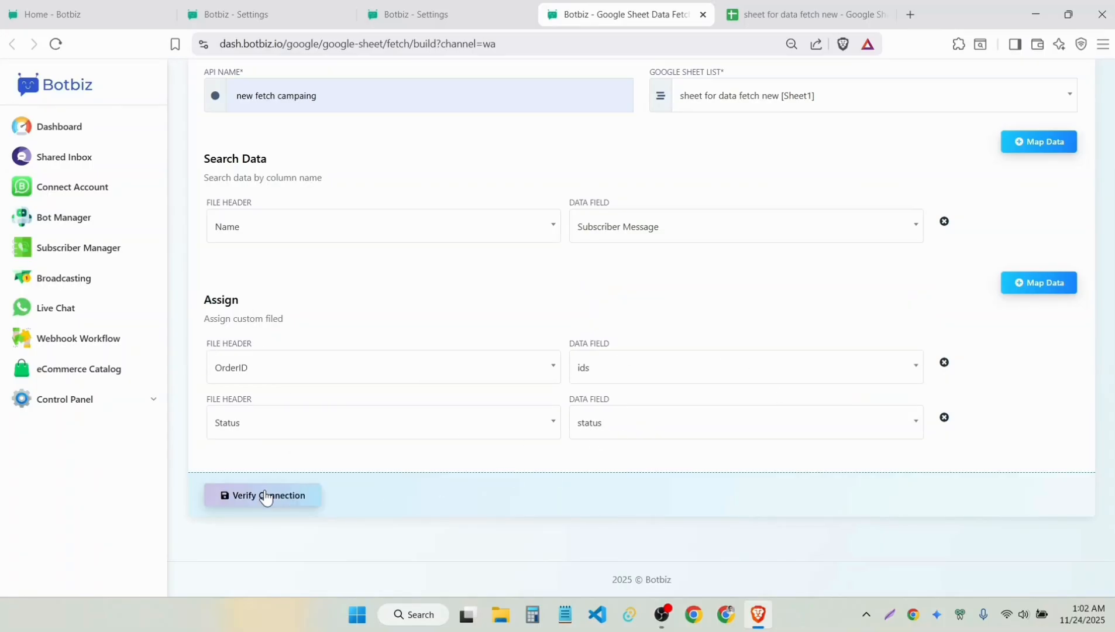
click(266, 506)
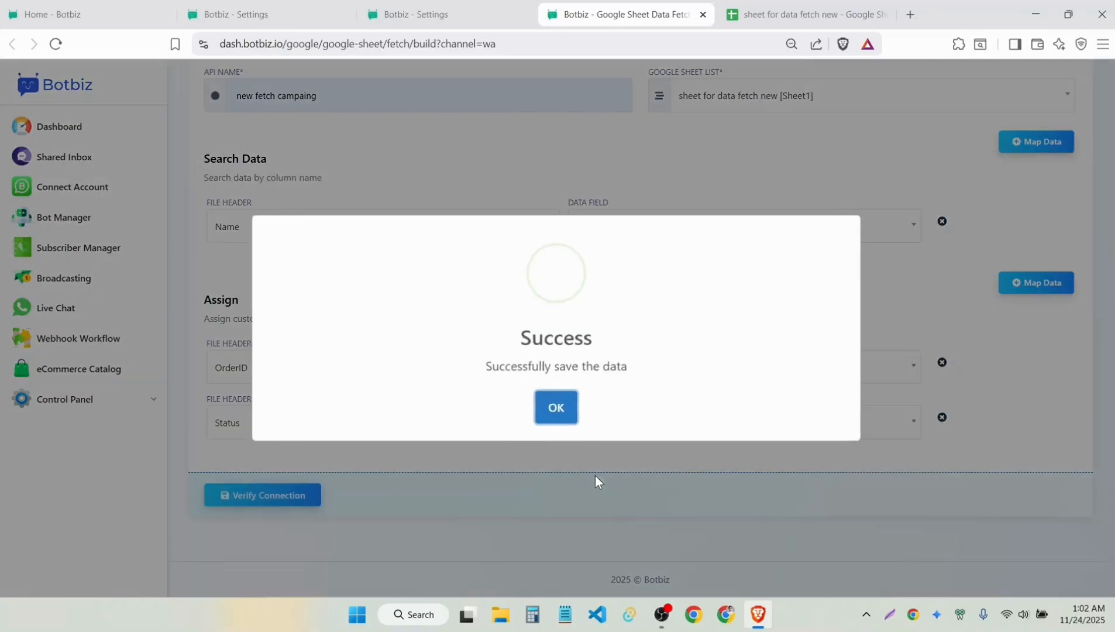
click(556, 415)
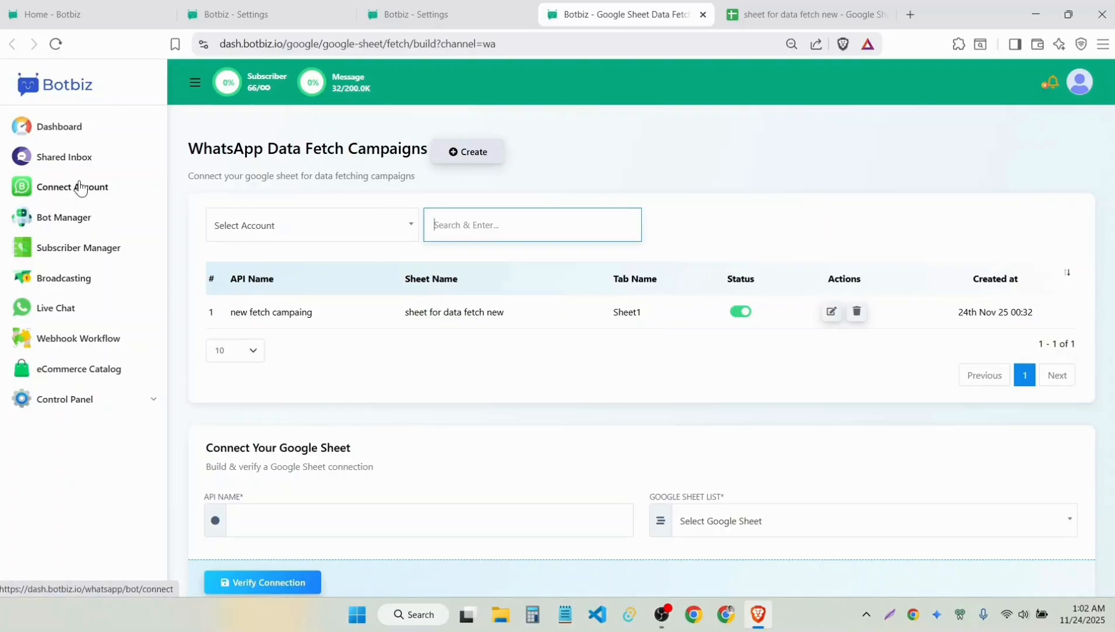
Start a new WhatsApp bot flow from the Bot Manager and reposition the Start Bot Flow node on the canvas.
click(80, 222)
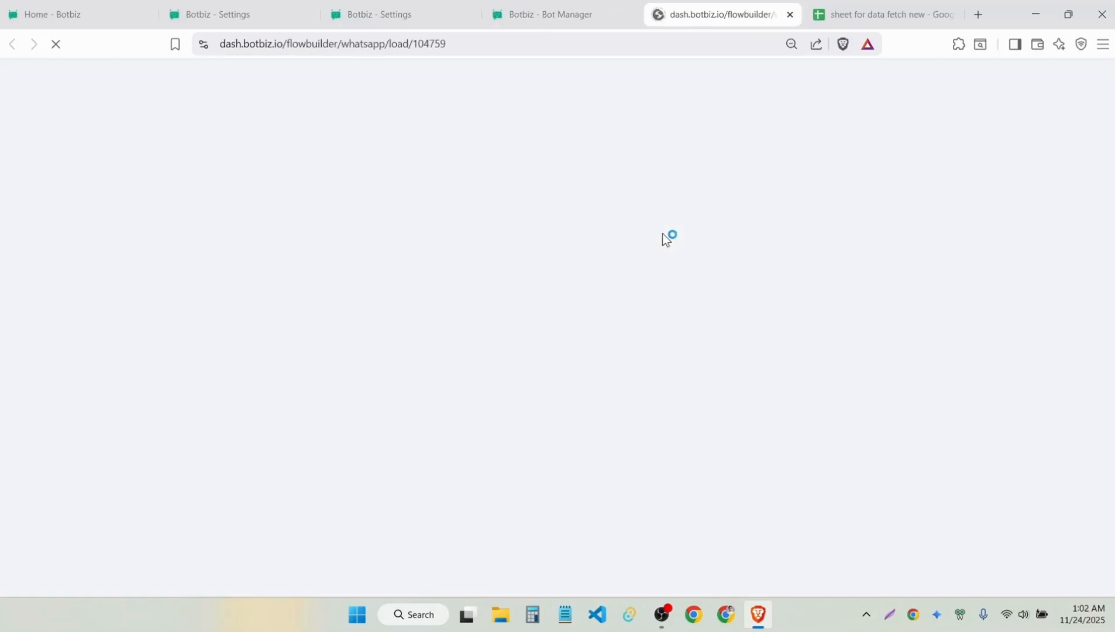
drag(348, 343, 231, 261)
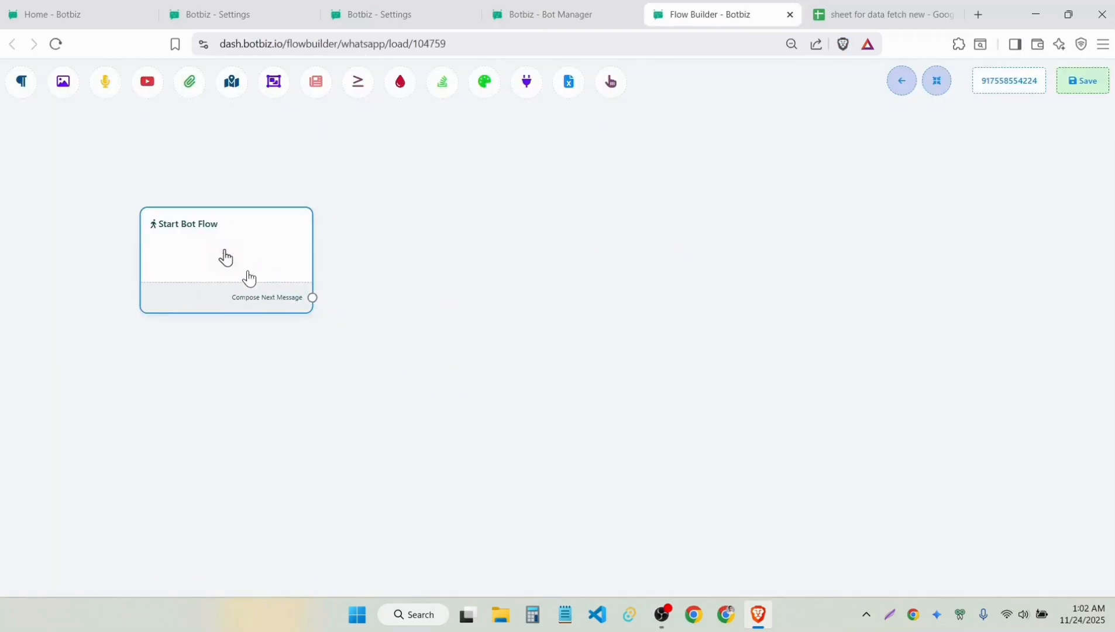
scroll(239, 264, up, 3)
Open the Start Bot Flow node's configuration and set its title to "Google sheet data fetch".
double_click(186, 273)
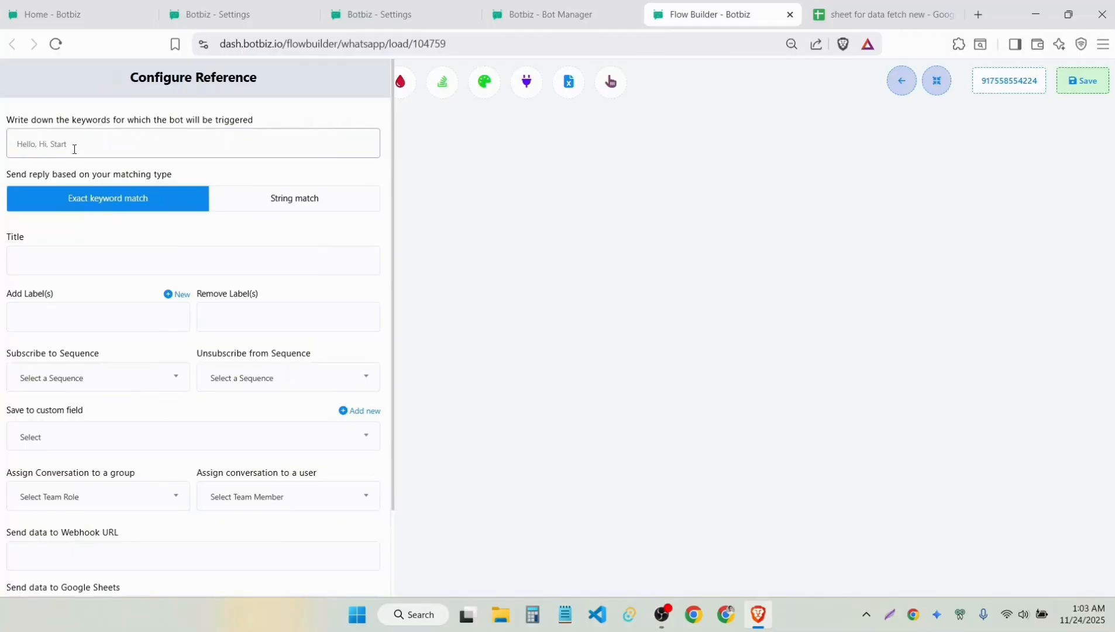
click(83, 272)
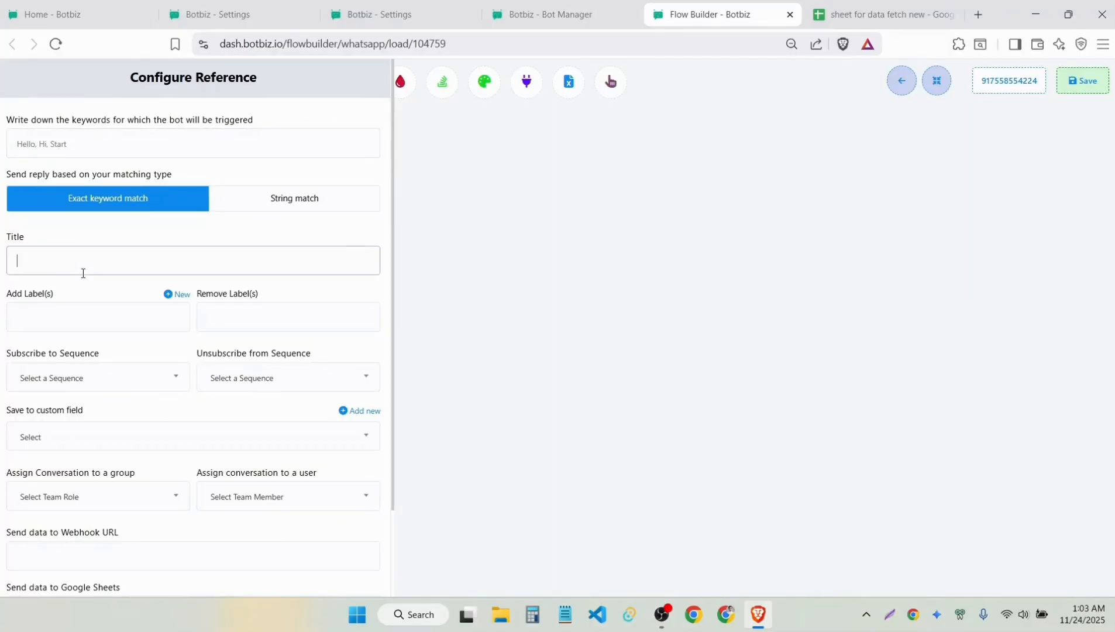
text(Goo)
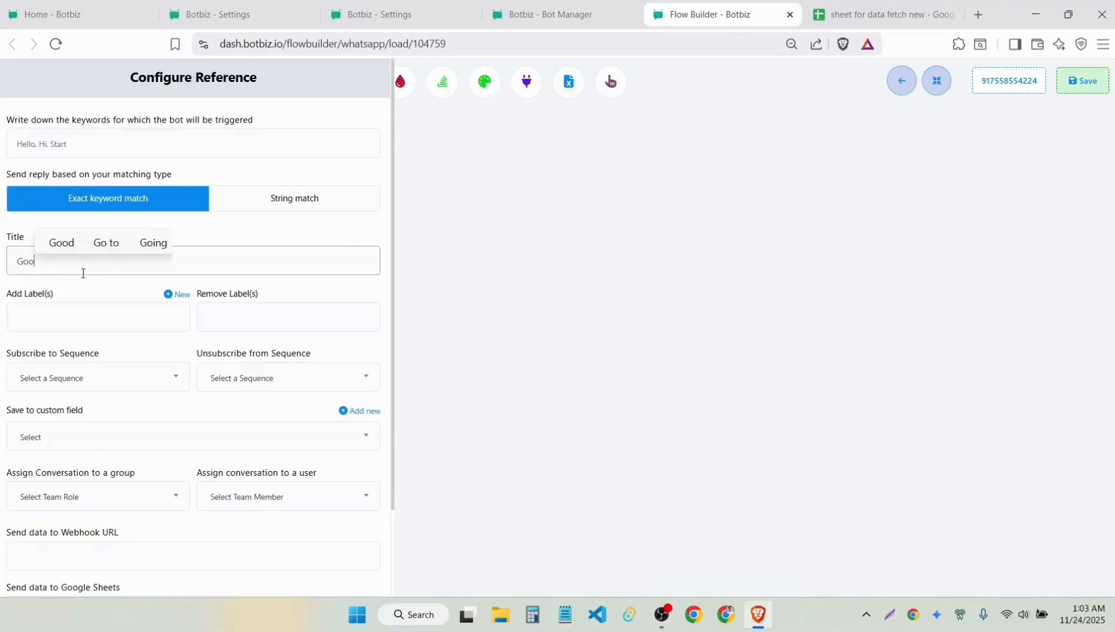
text(gle sheet )
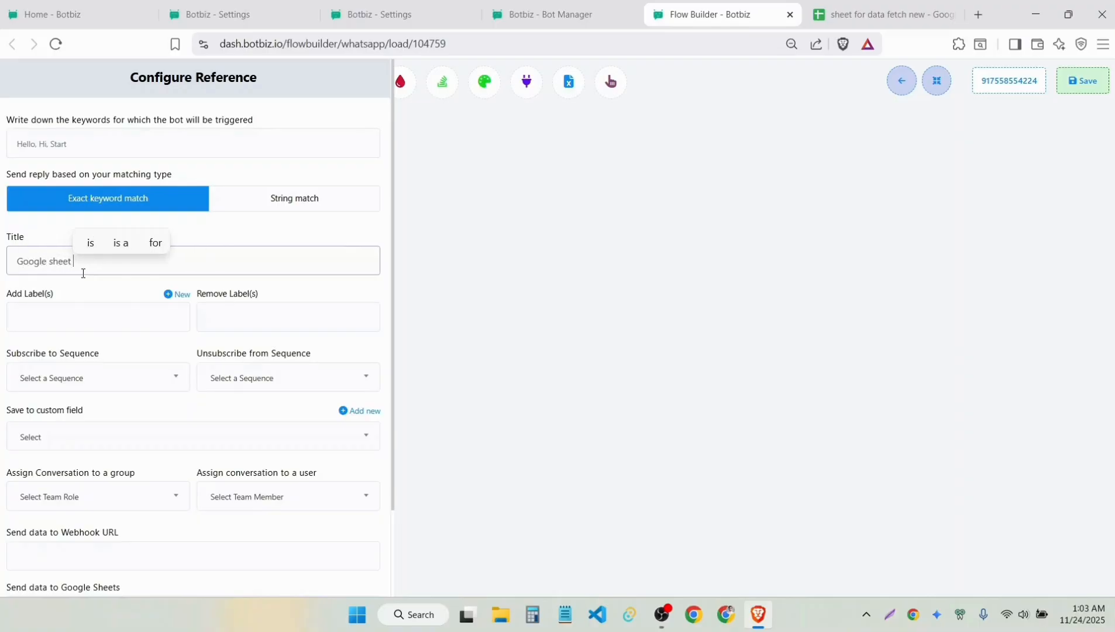
text(data fe)
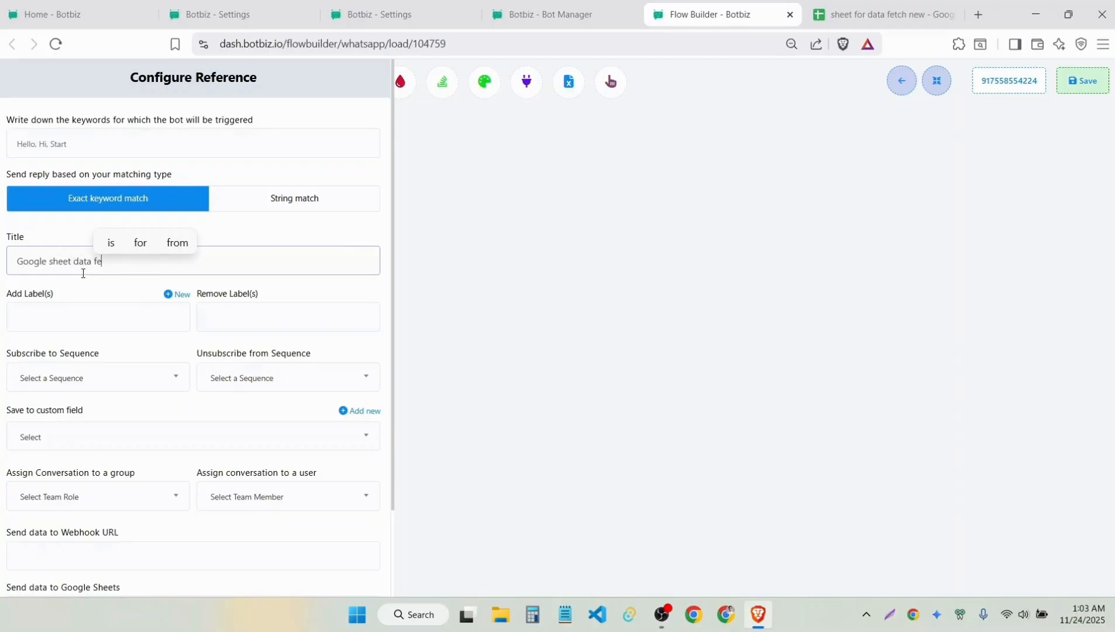
text(tch)
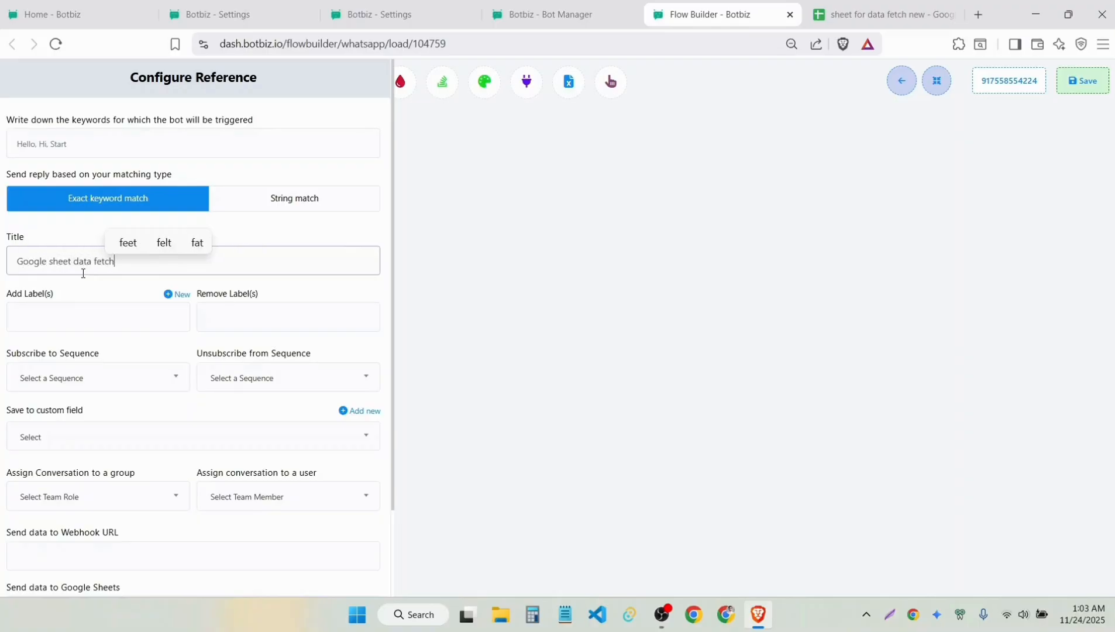
Set the bot's trigger keywords to "hello i want to get update to may order" and save the start node configuration.
click(113, 142)
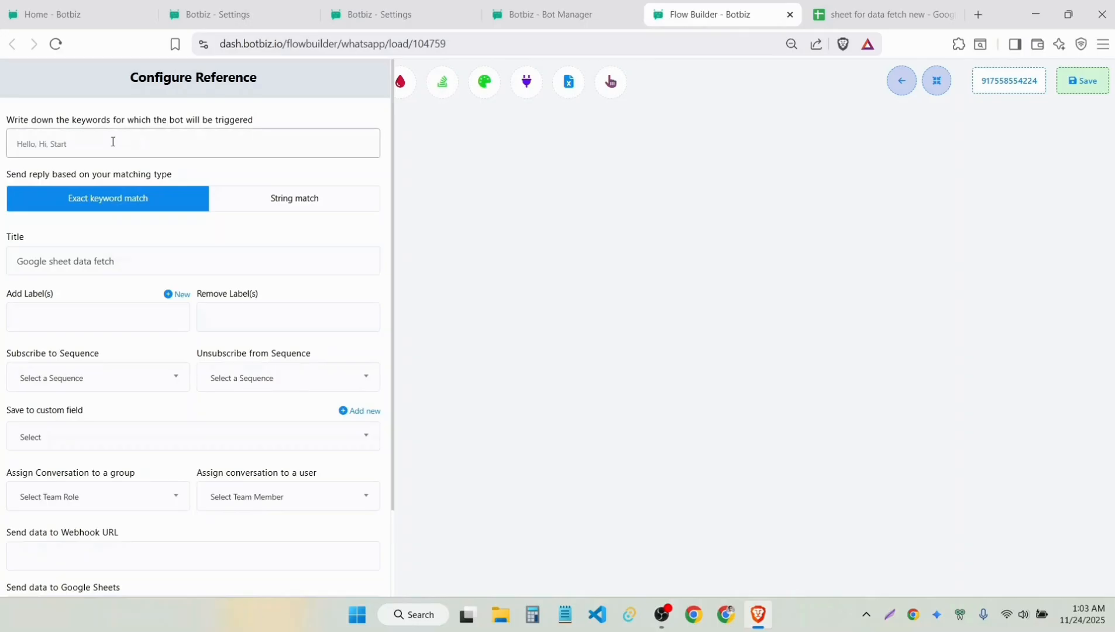
text(he)
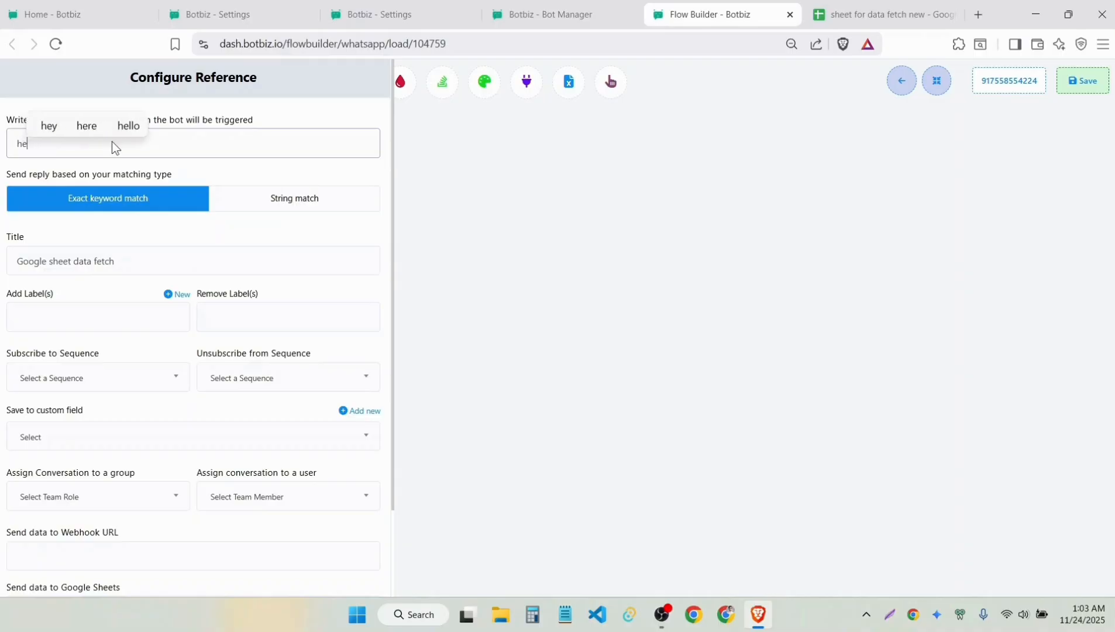
text(llo, )
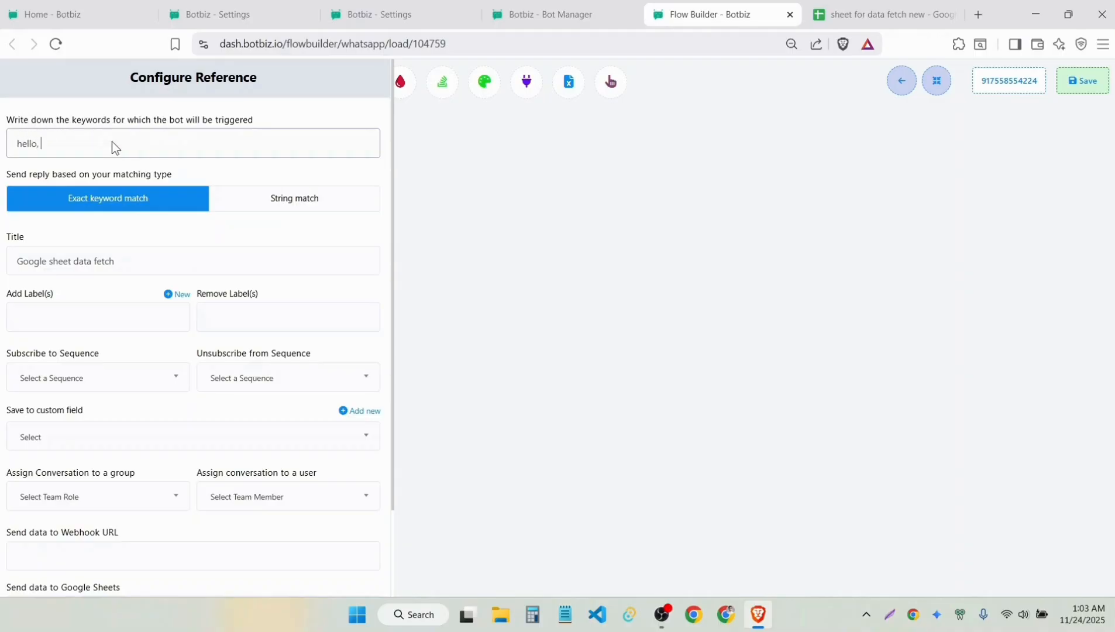
key(BackSpace)
key(BackSpace)
text( i want to)
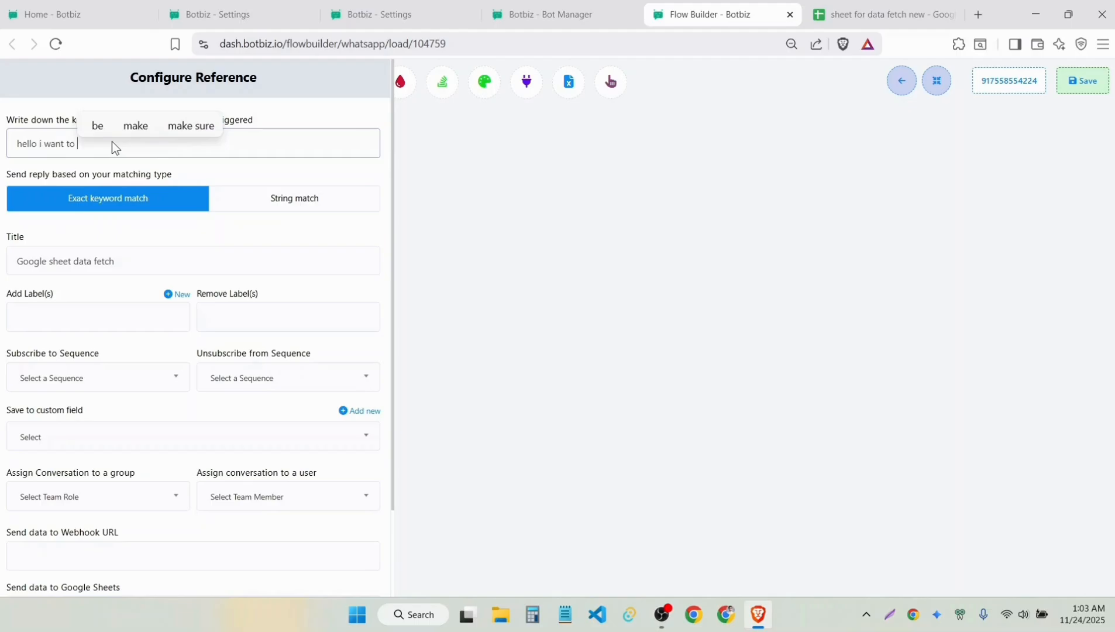
text( get u)
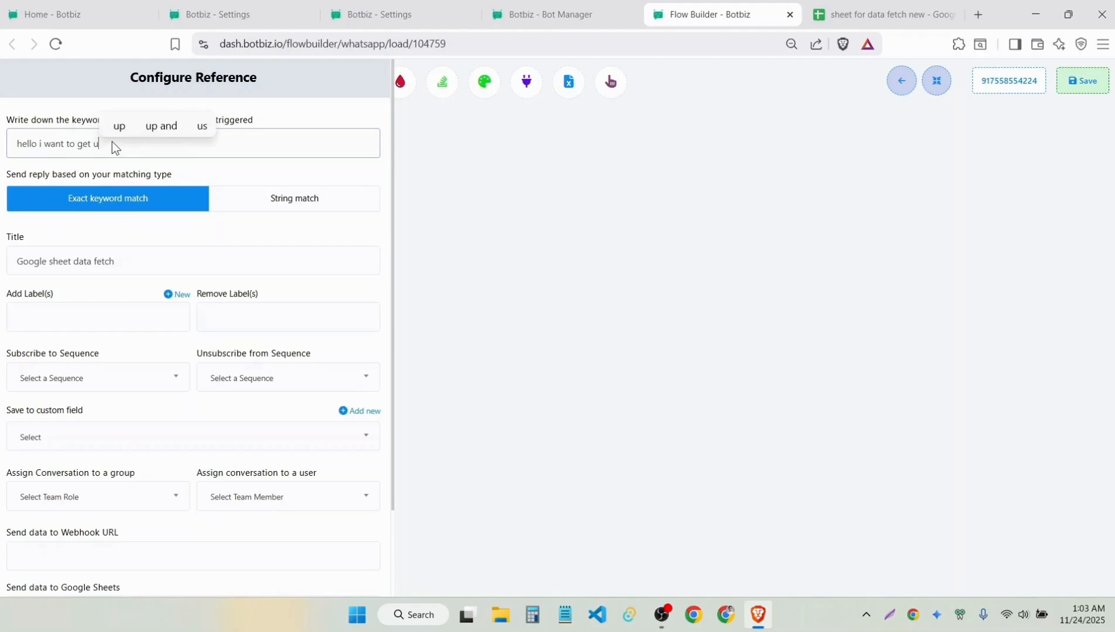
text(pdate to ma)
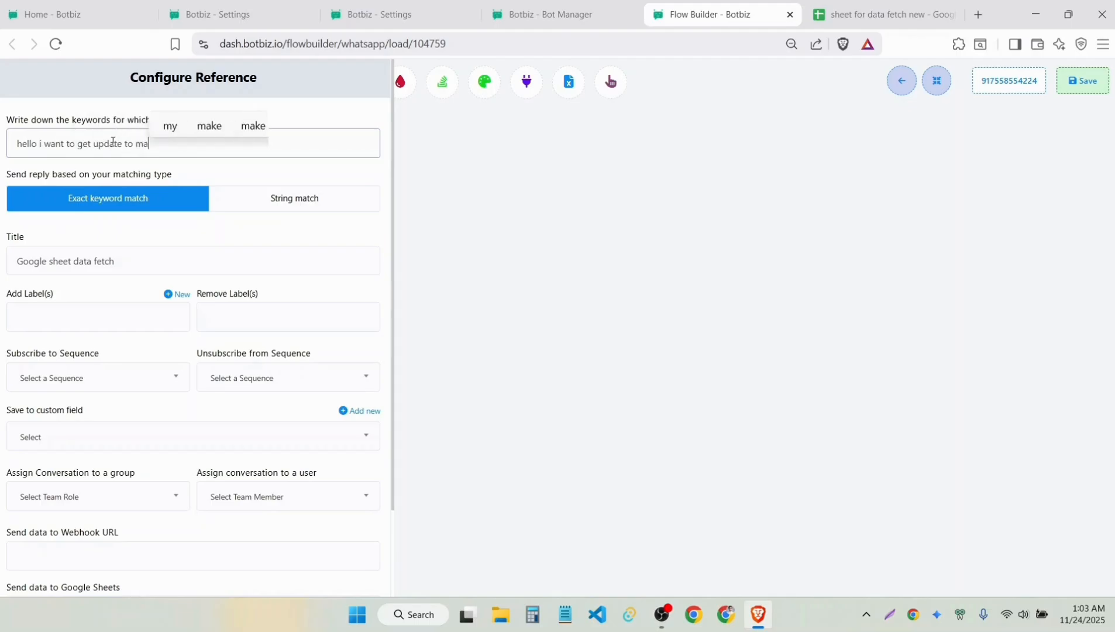
text(y order)
scroll(112, 292, down, 3)
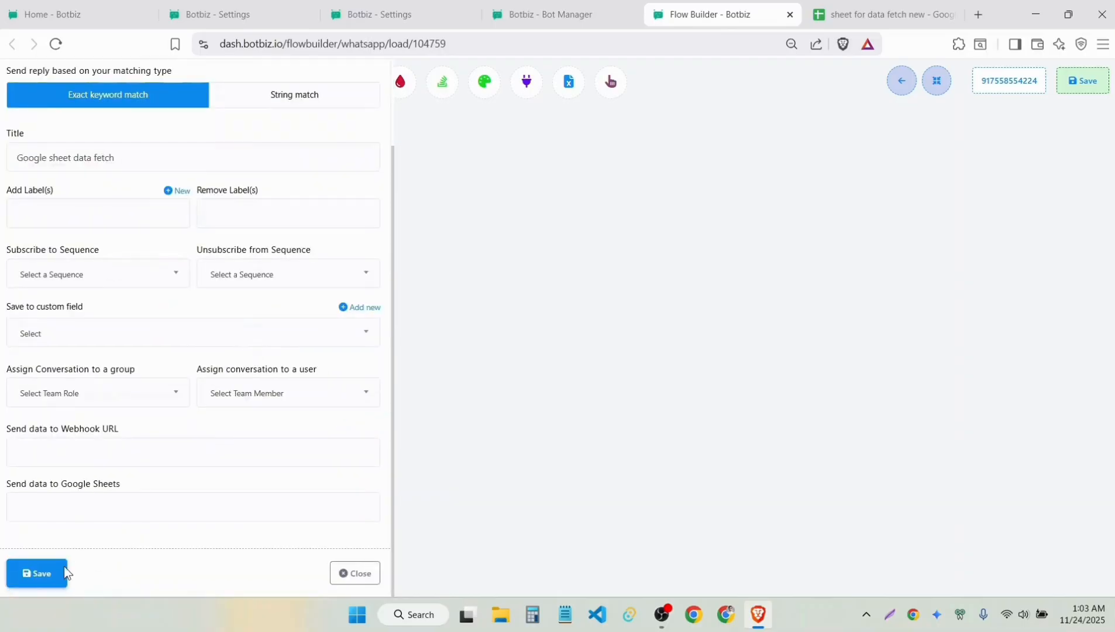
click(27, 573)
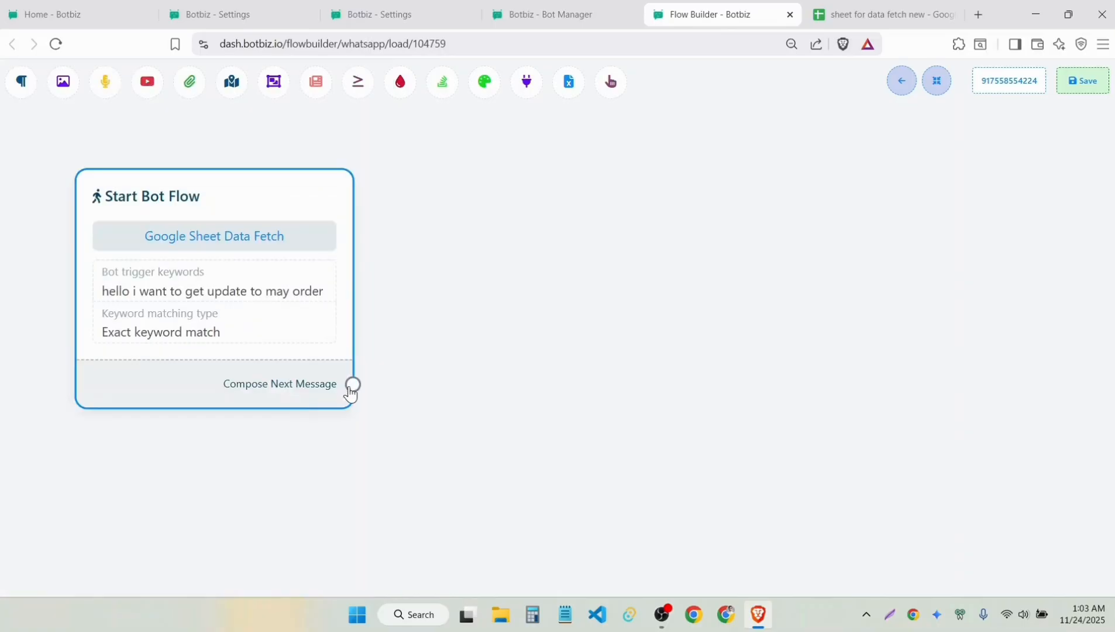
Connect a User Input Flow node to the Start Bot Flow node's Compose Next Message output.
drag(353, 383, 433, 282)
scroll(709, 325, down, 3)
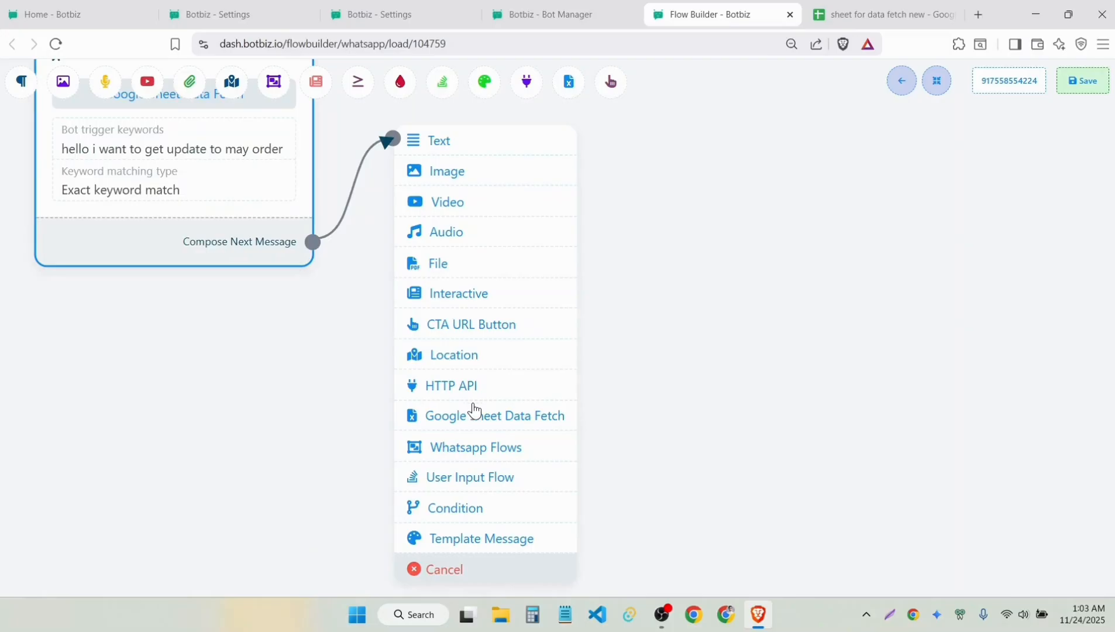
click(471, 477)
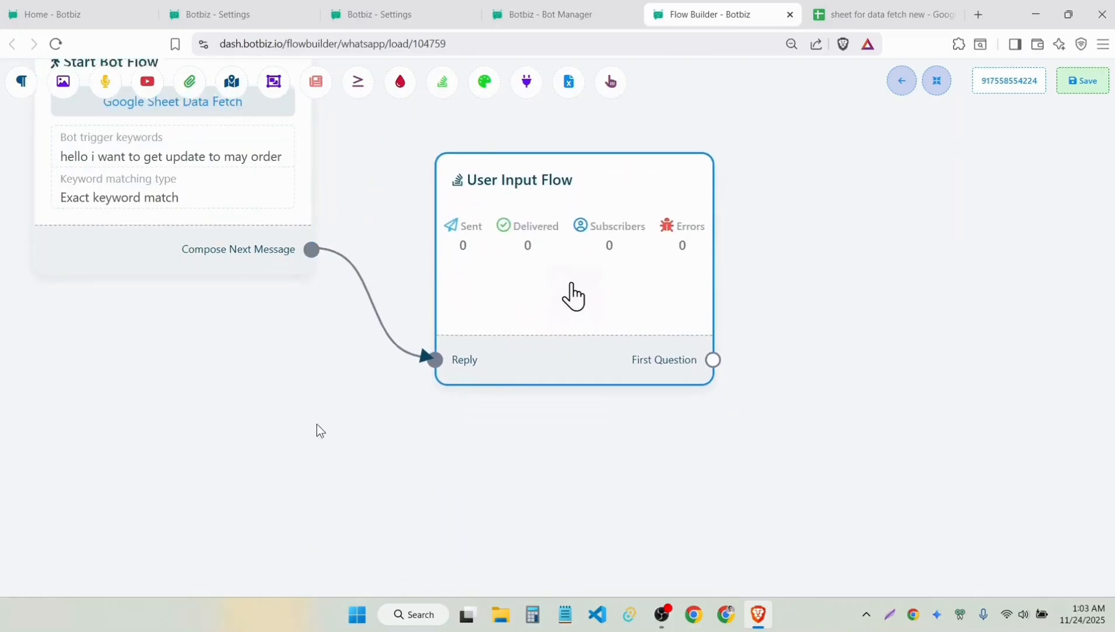
Name the User Input Flow node's campaign "Flow 1" as a new input flow and save its configuration.
double_click(512, 364)
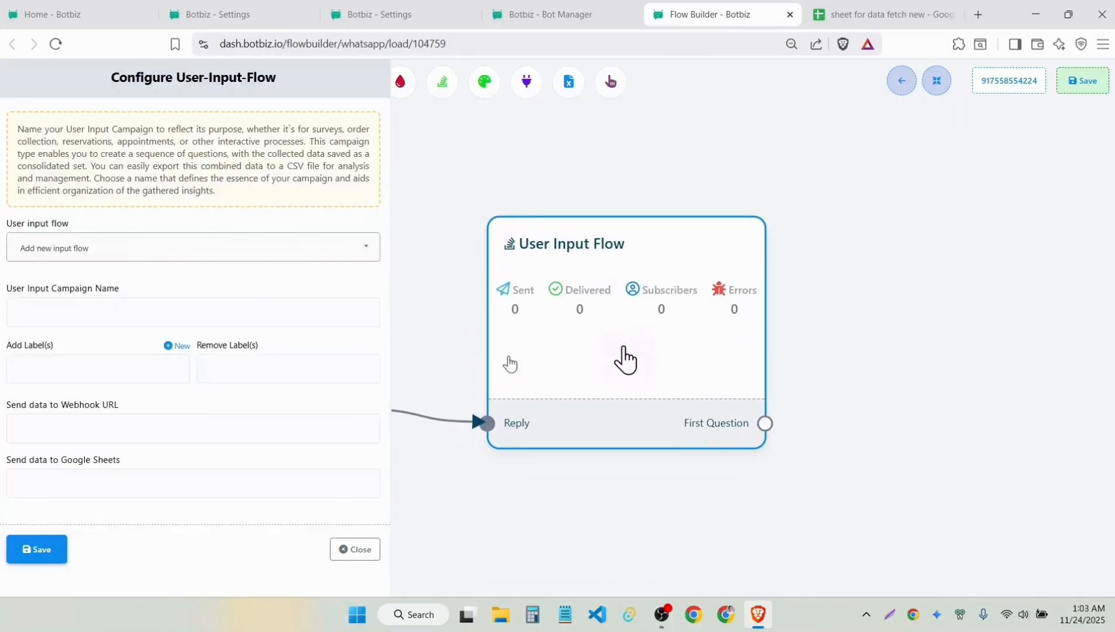
click(150, 260)
click(59, 303)
click(86, 312)
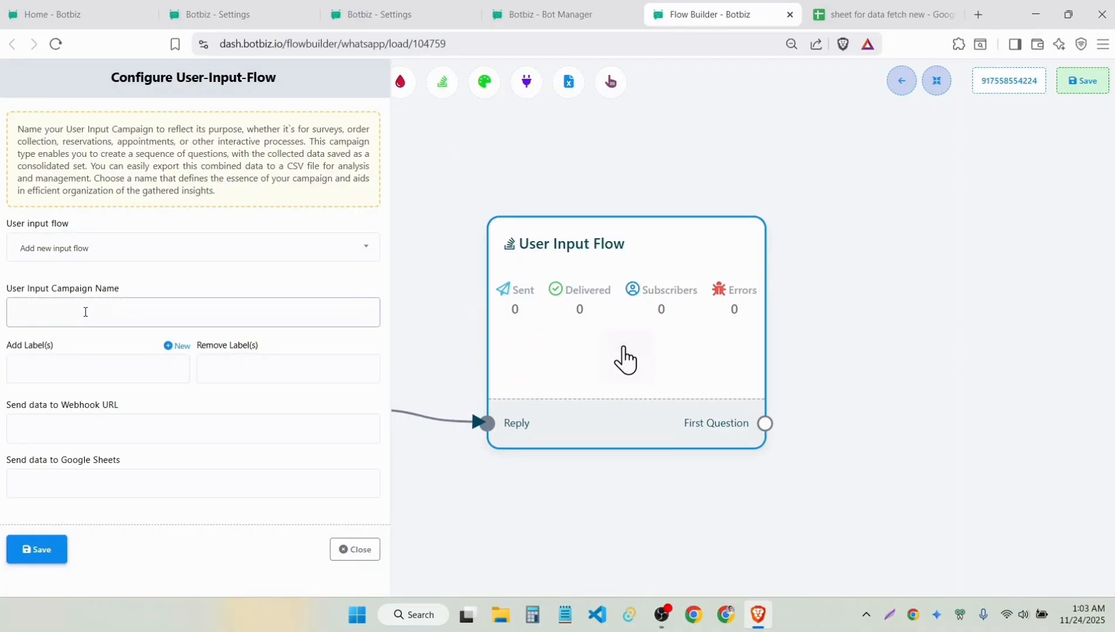
text(Flow 1)
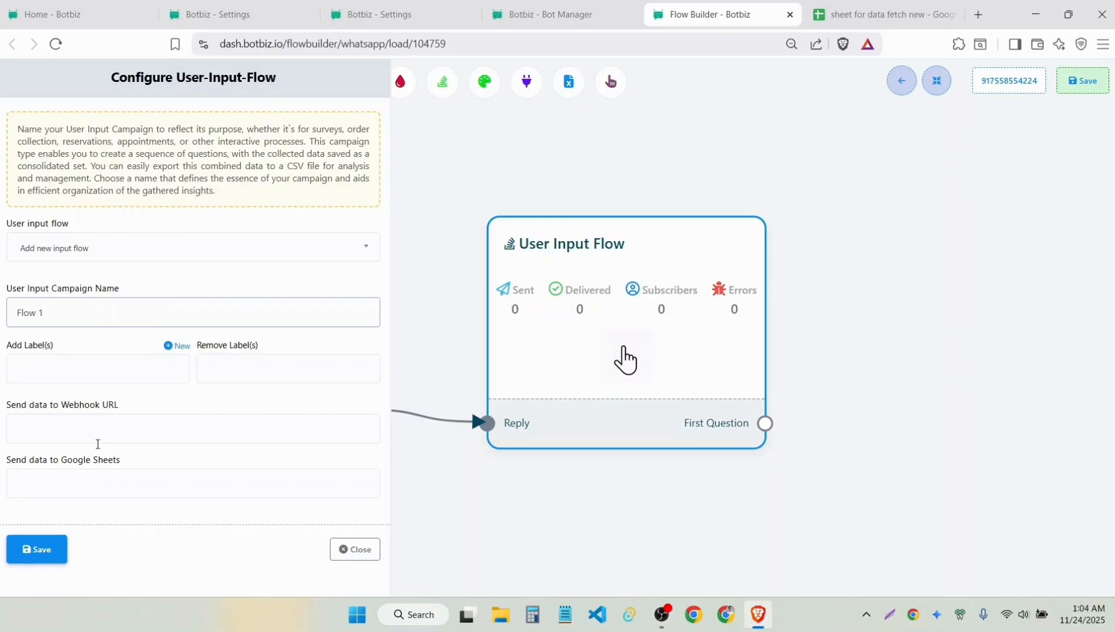
click(37, 550)
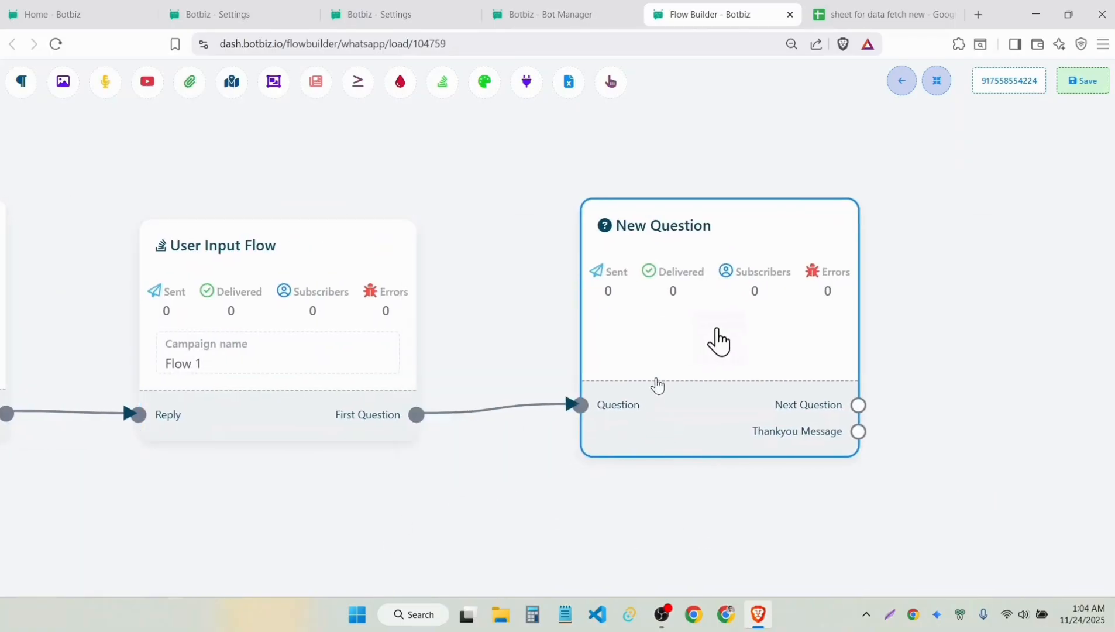
Configure the New Question node as free keyboard input with the question "Please share you name.".
double_click(671, 389)
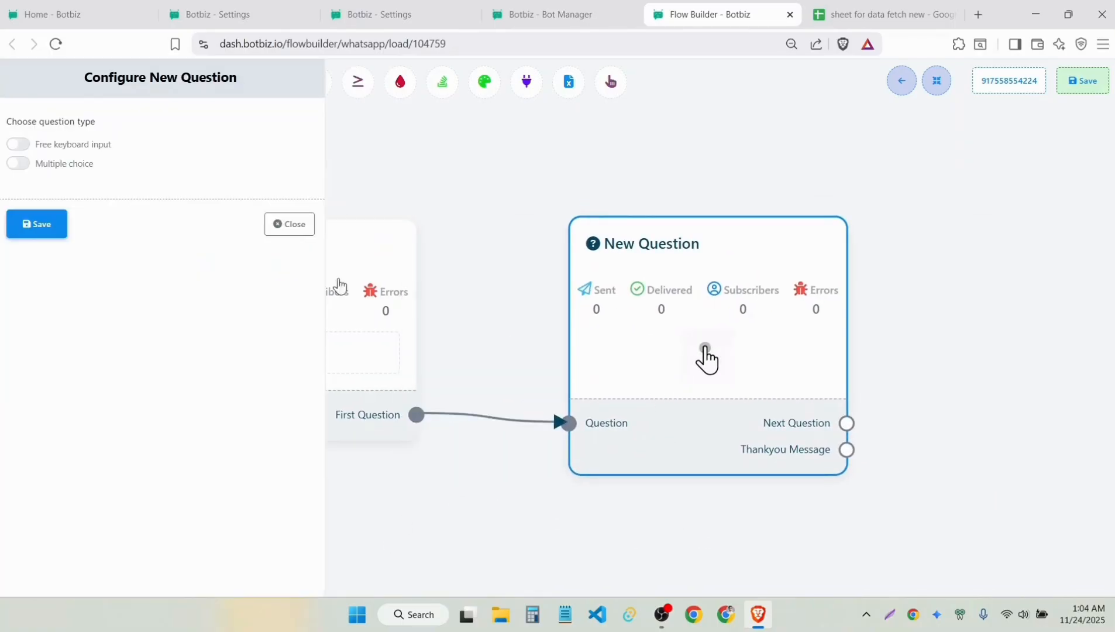
click(13, 147)
click(115, 248)
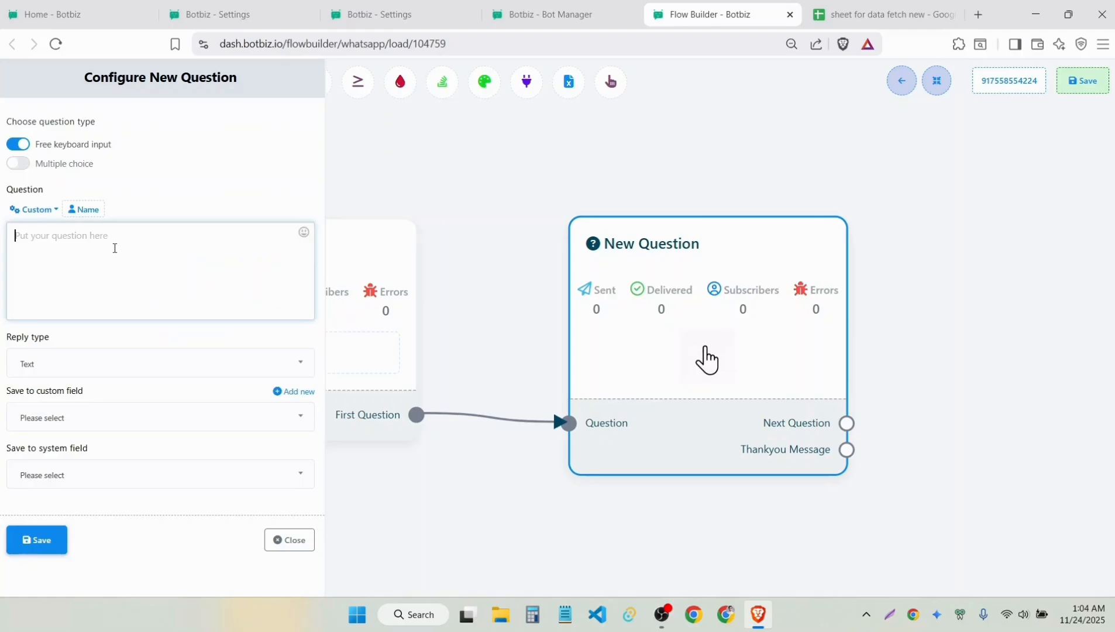
text(Please share you name.)
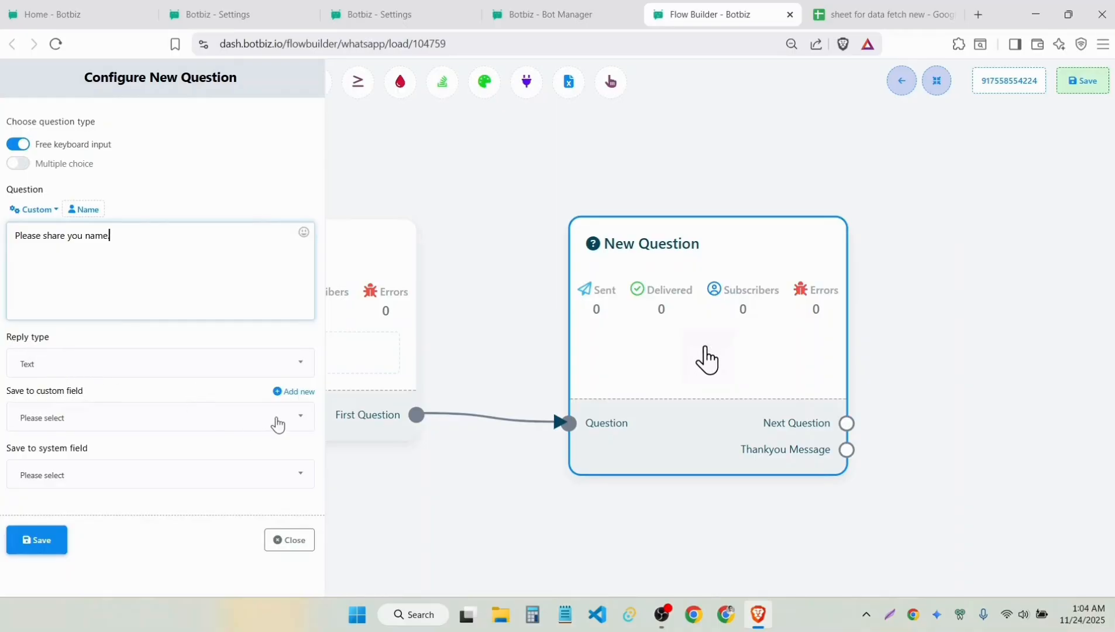
Store the question's reply in the "name" custom field, save the question, and reposition the New Question node beside User Input Flow.
click(65, 417)
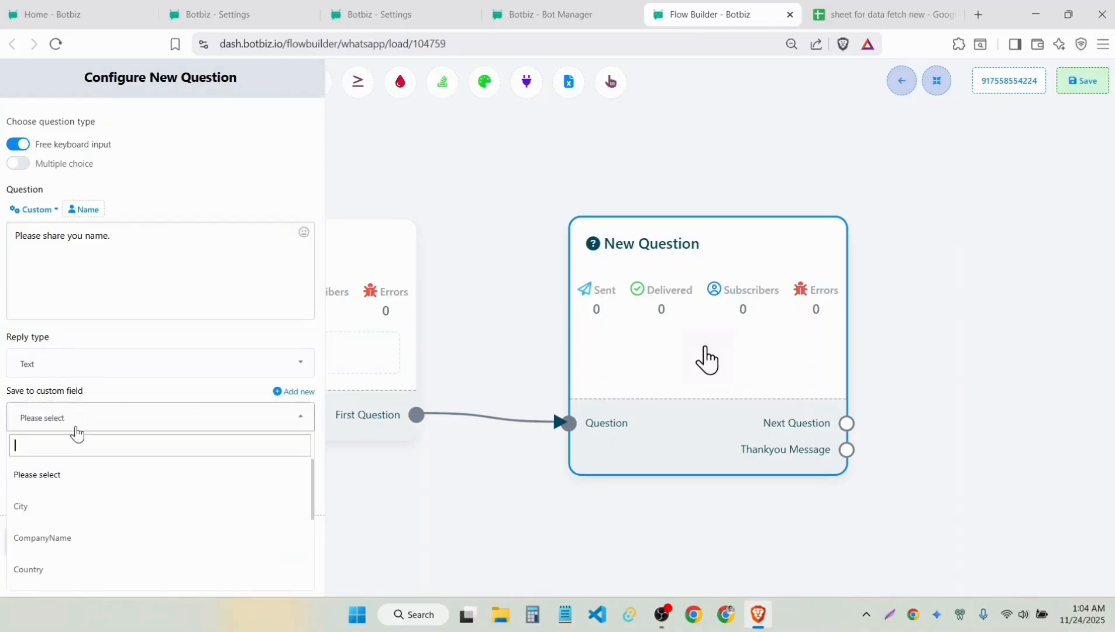
scroll(92, 495, down, 5)
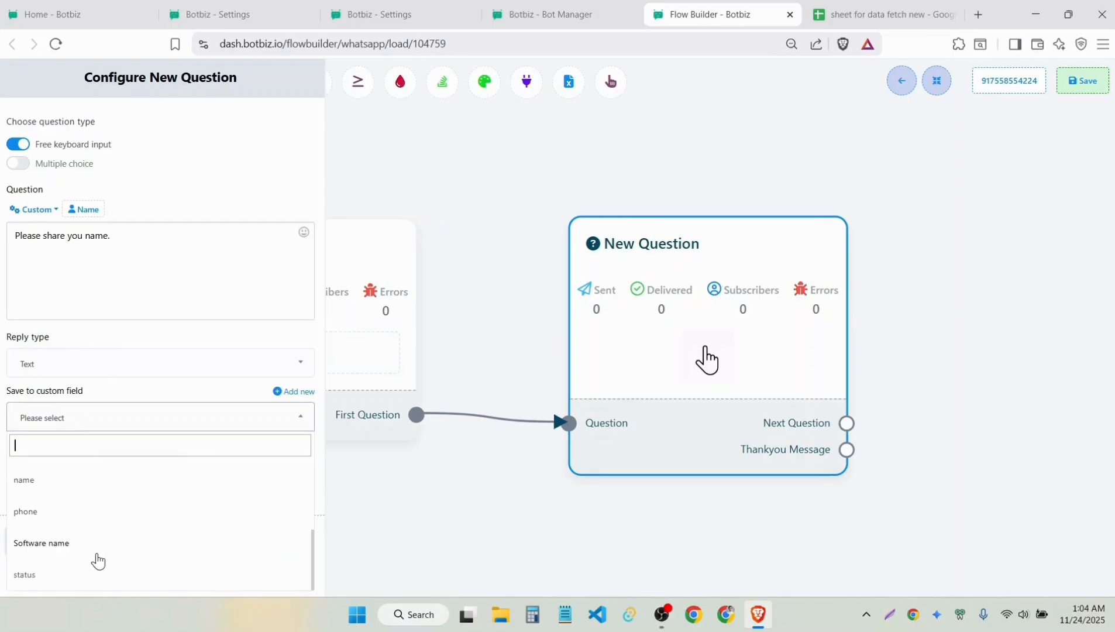
click(36, 482)
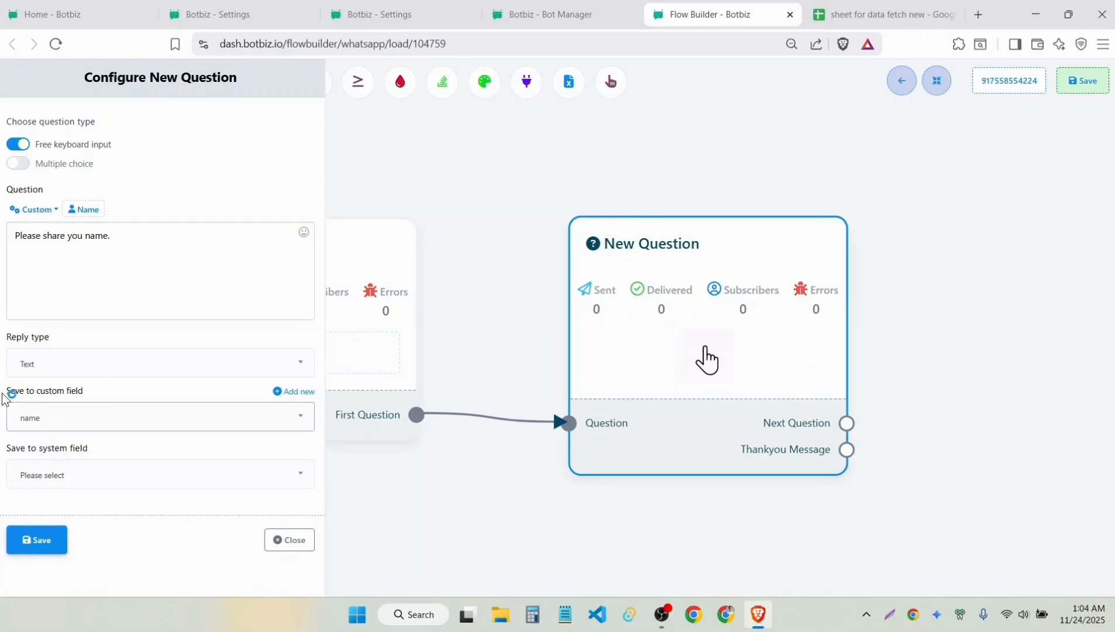
drag(3, 399, 132, 398)
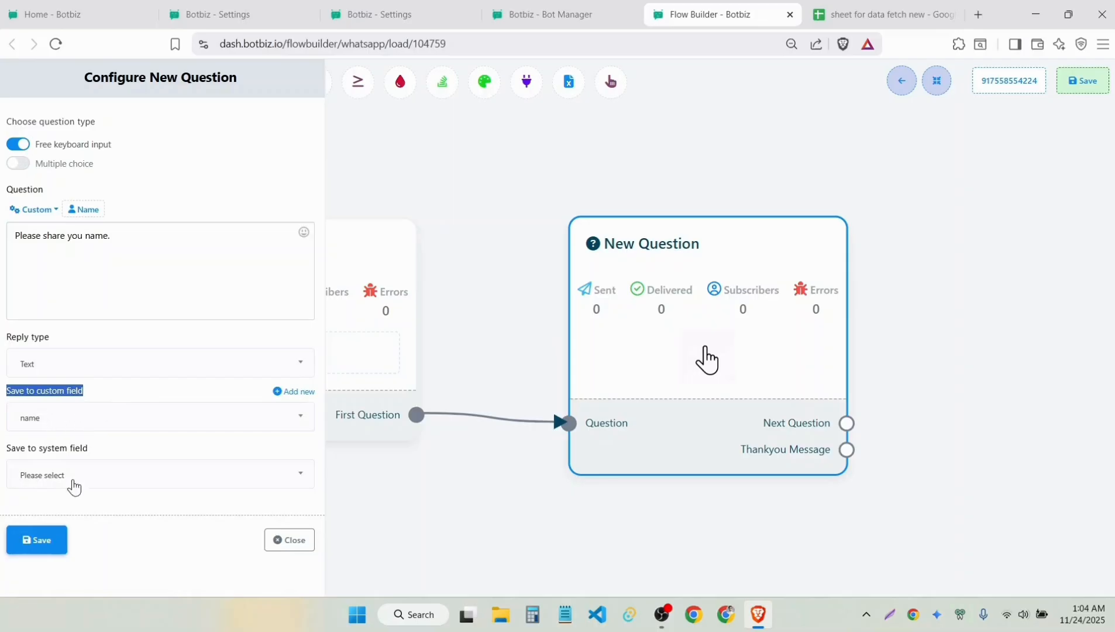
click(44, 543)
drag(582, 541, 506, 465)
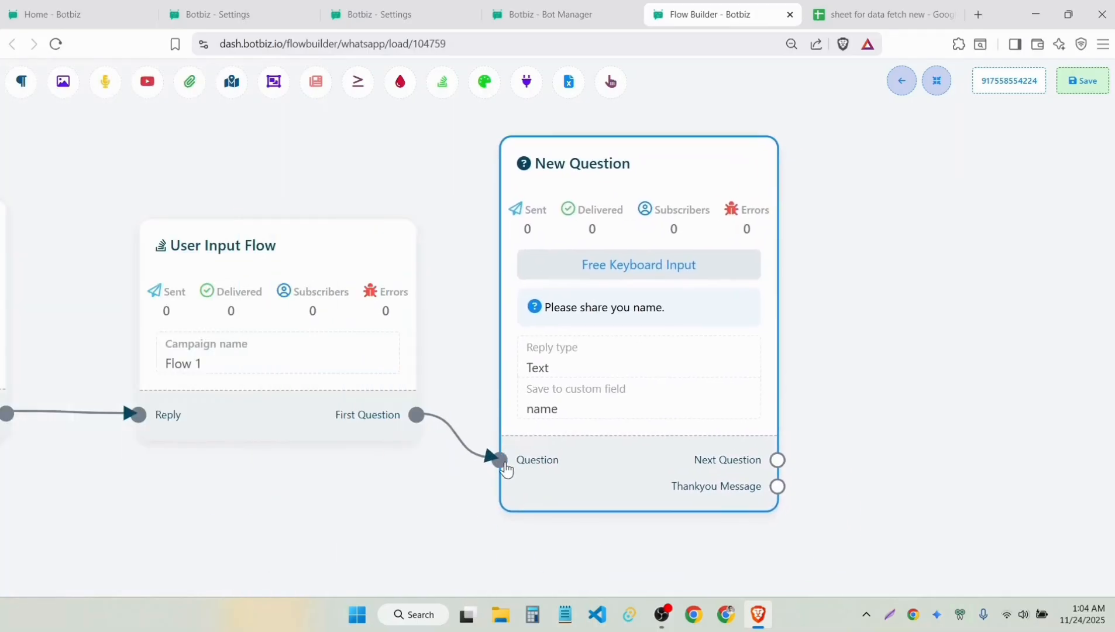
Connect a Text node to the New Question node's Thankyou Message output and position it on the canvas.
drag(404, 520, 99, 521)
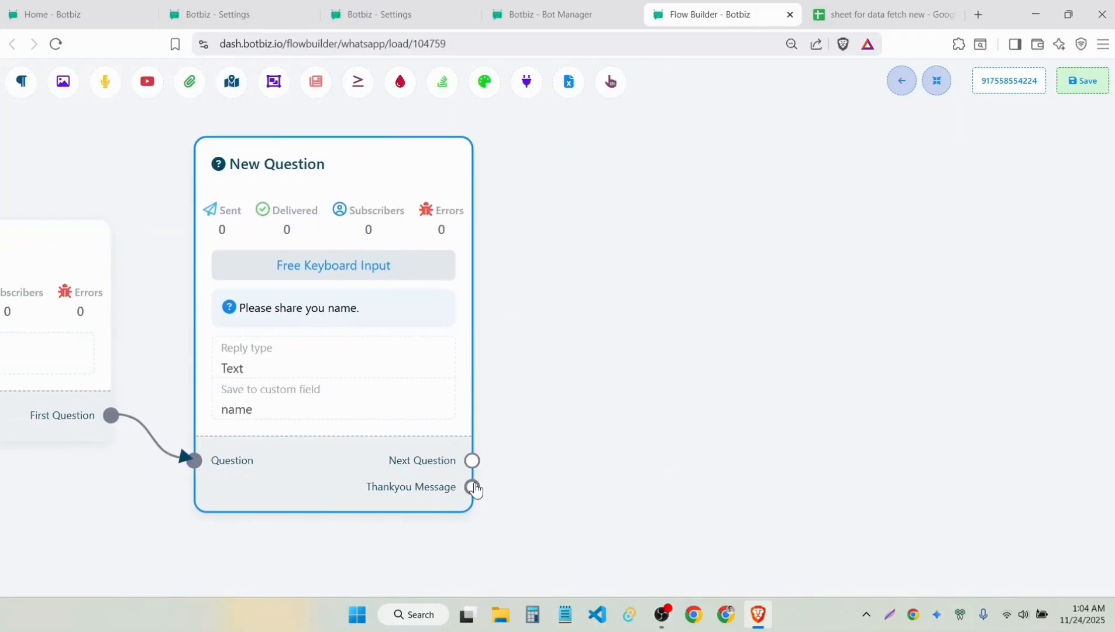
drag(473, 488, 613, 290)
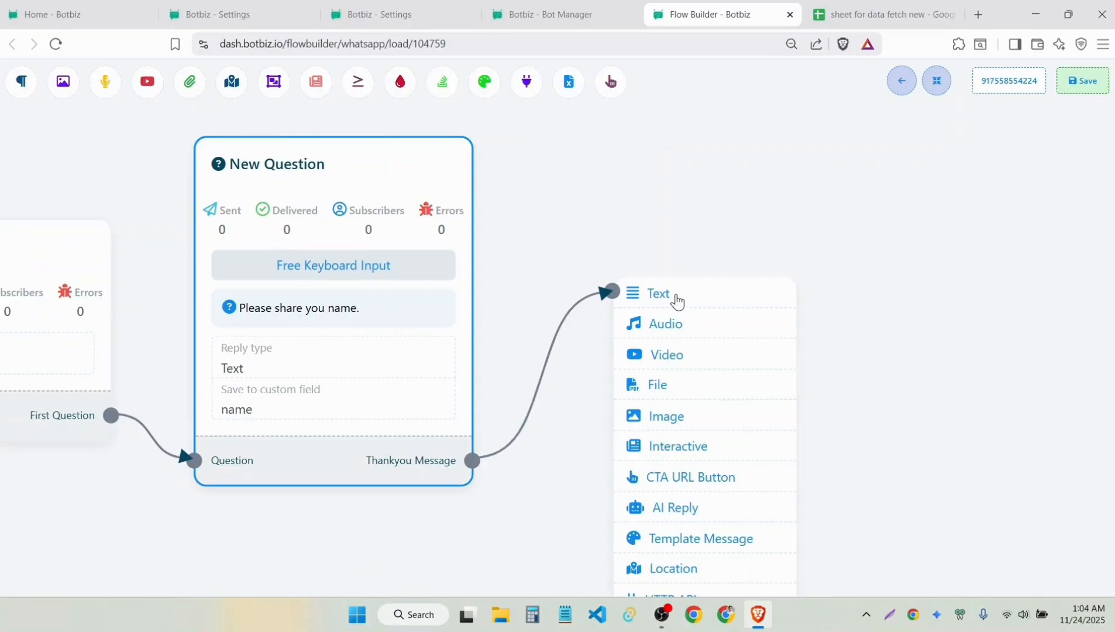
click(677, 302)
drag(677, 310, 699, 324)
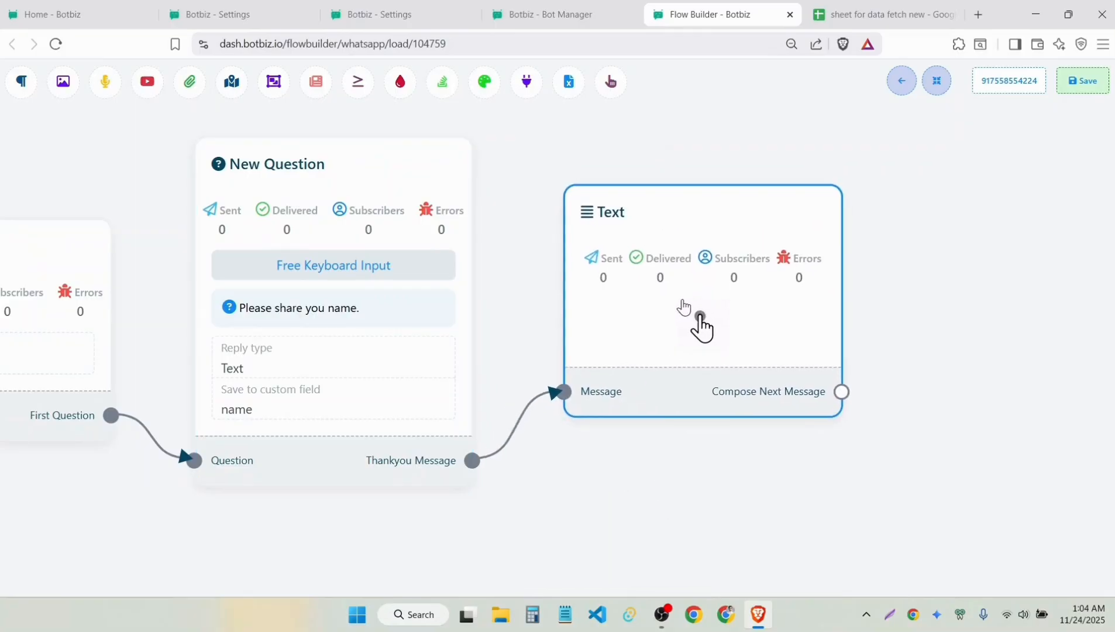
Open the Text node's configuration and begin its reply message with "Hi, Thank you for contacting.".
double_click(767, 352)
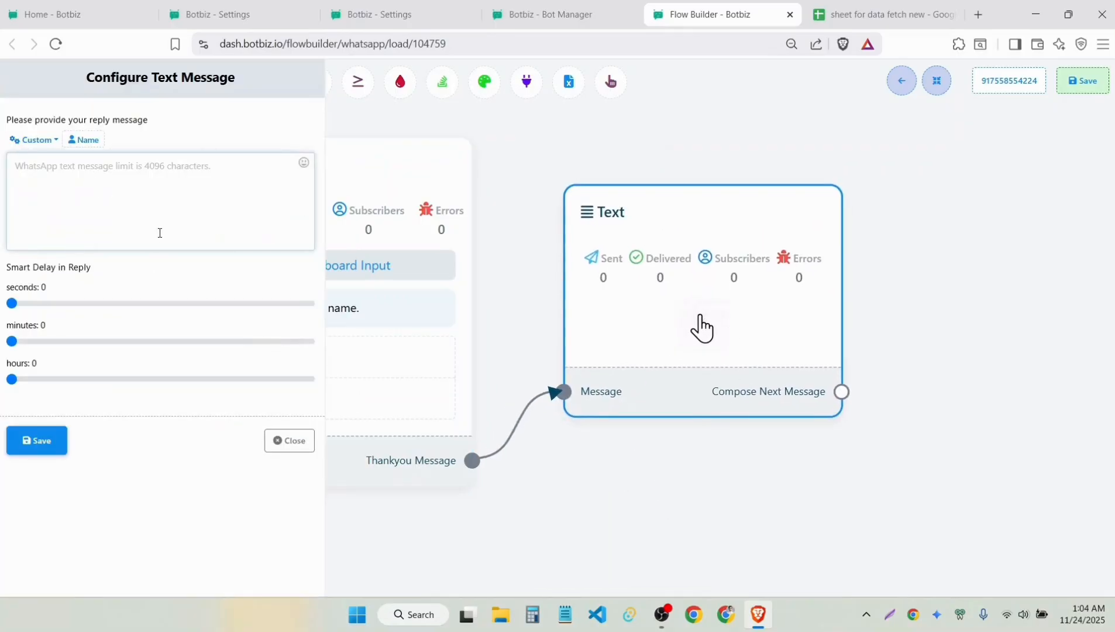
scroll(497, 258, down, 3)
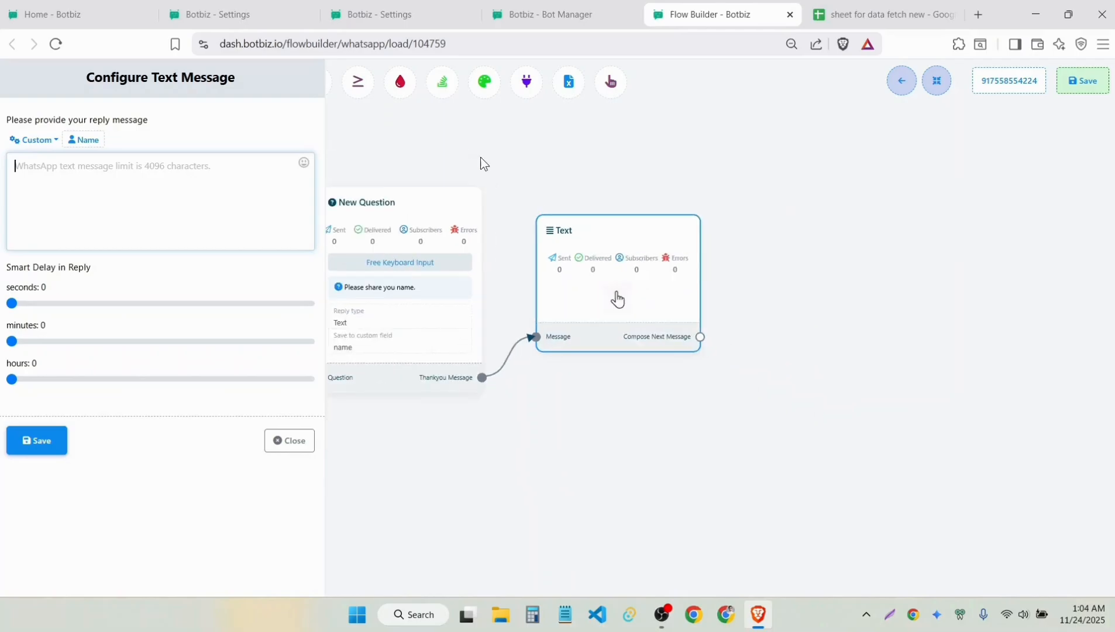
drag(371, 191, 640, 188)
click(157, 183)
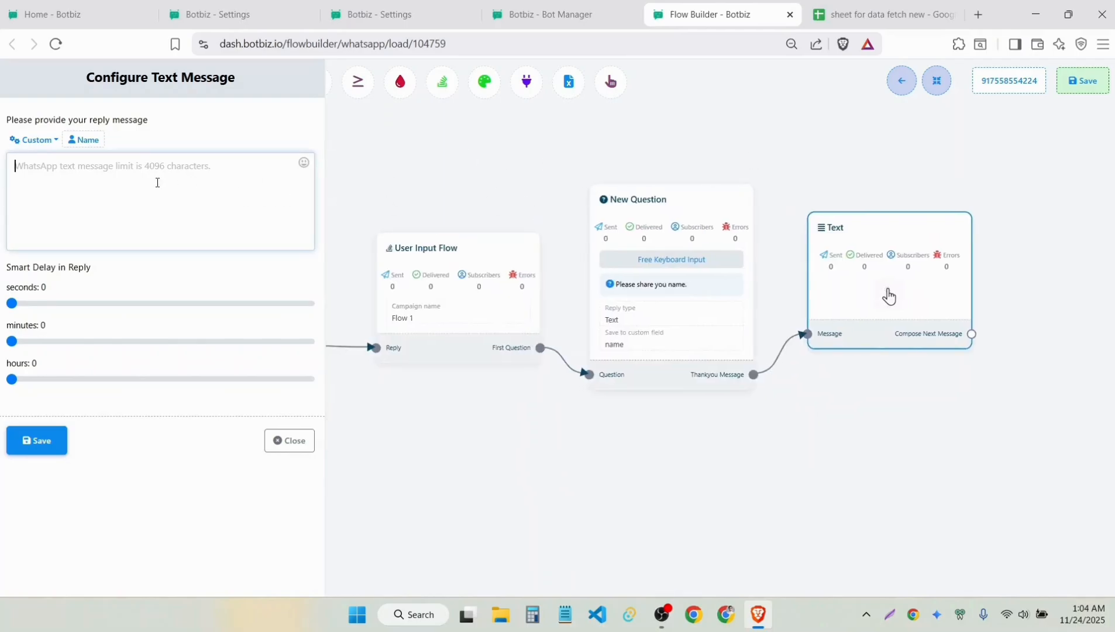
text(H)
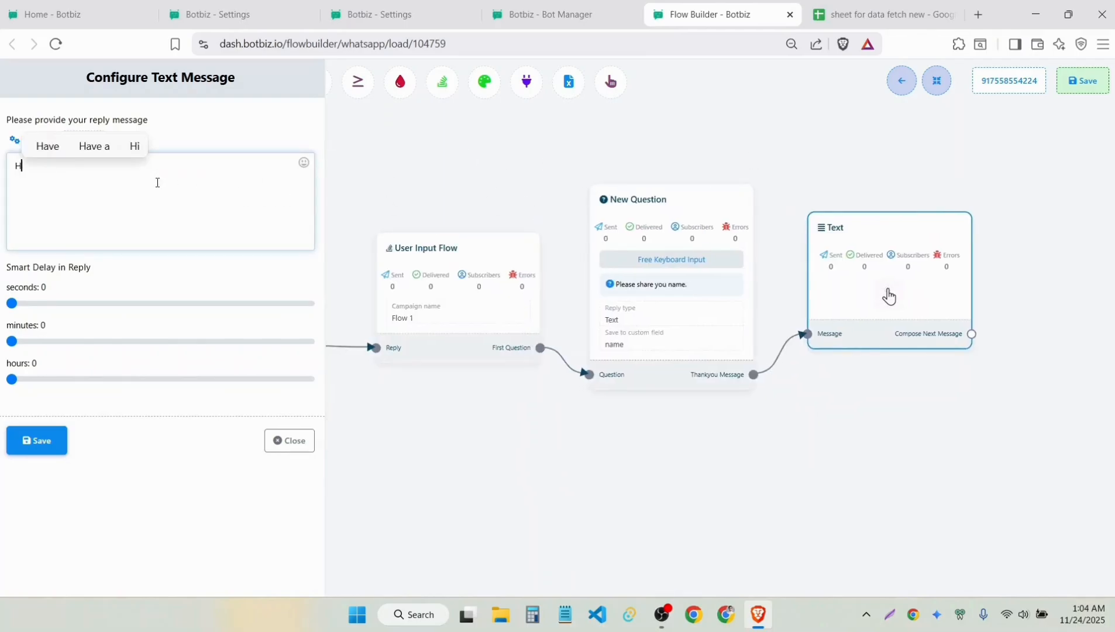
text(i, T)
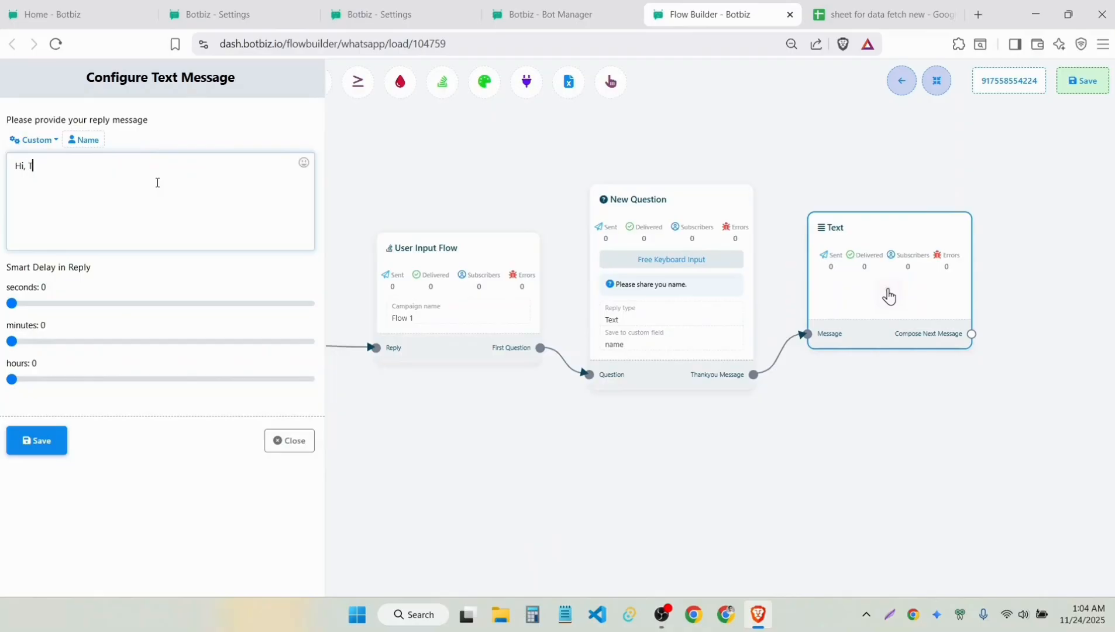
text(hank you for contacting. )
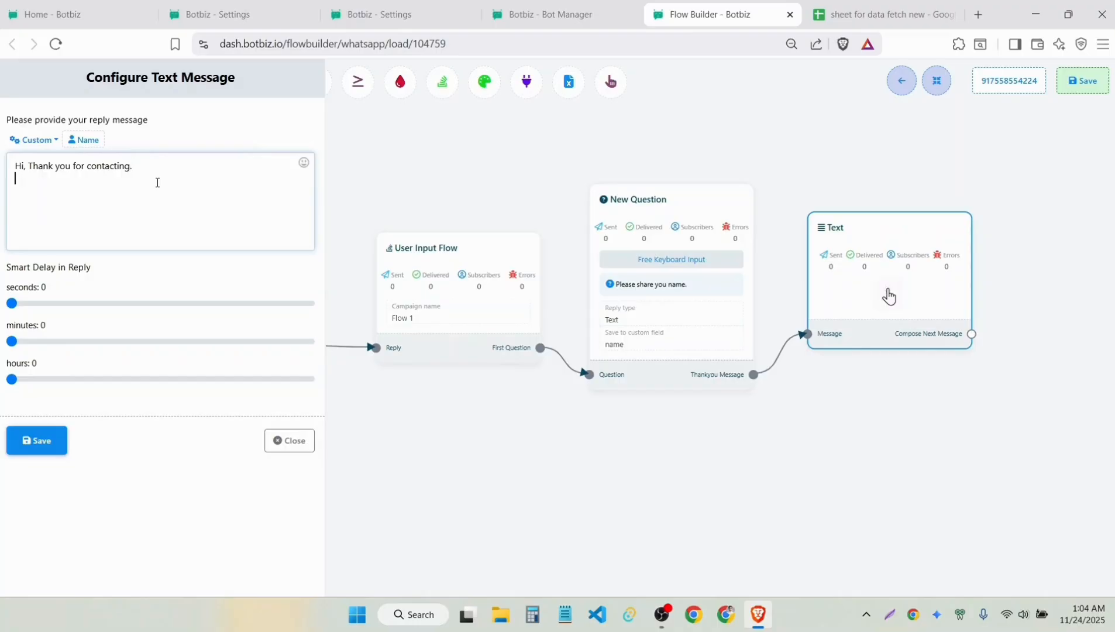
Add a second line to the reply message reading "your order id is:" followed by the "ids" custom field.
text(your )
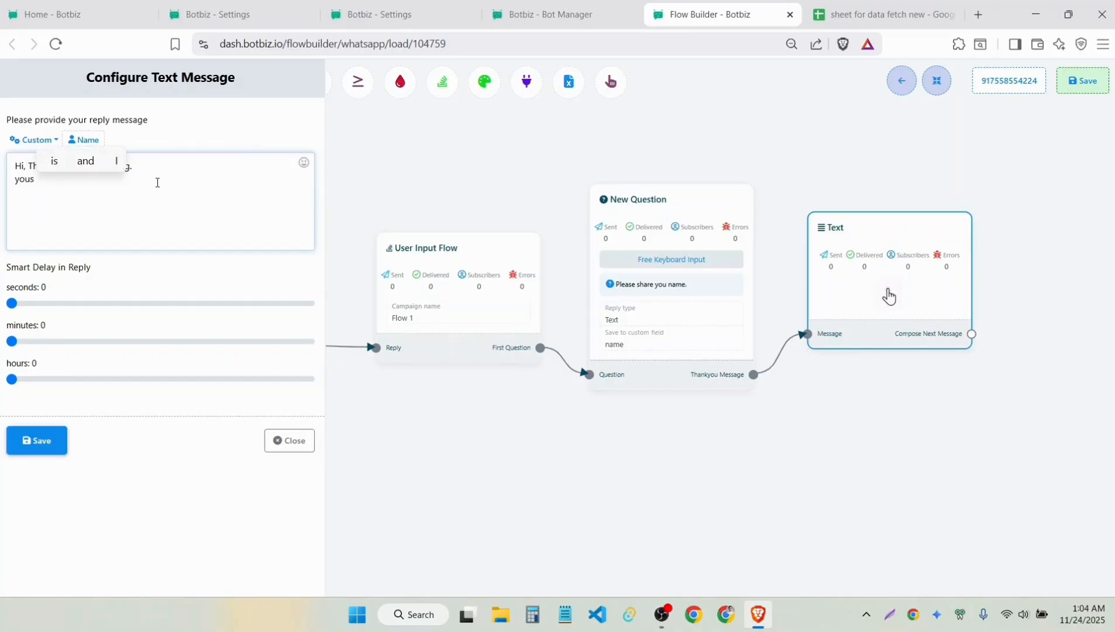
text(or)
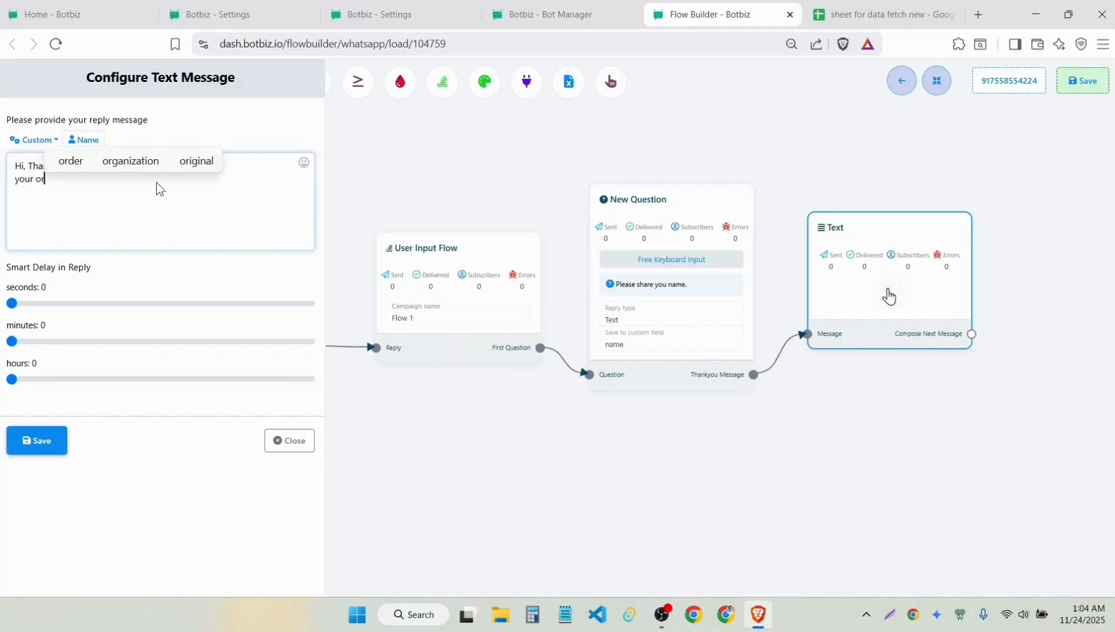
text(der)
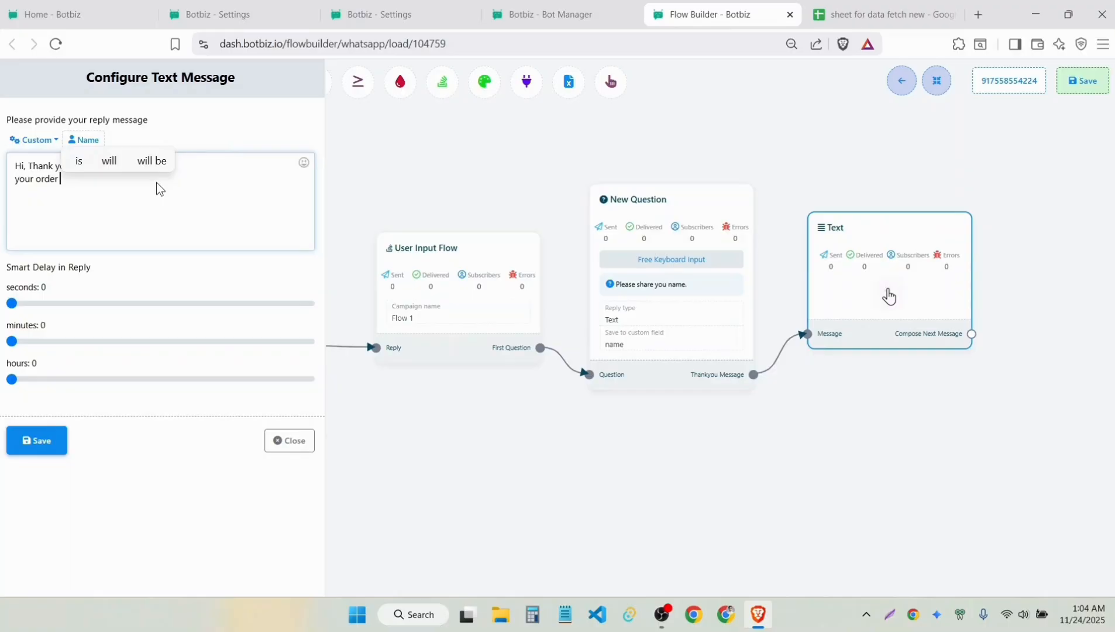
text( id is)
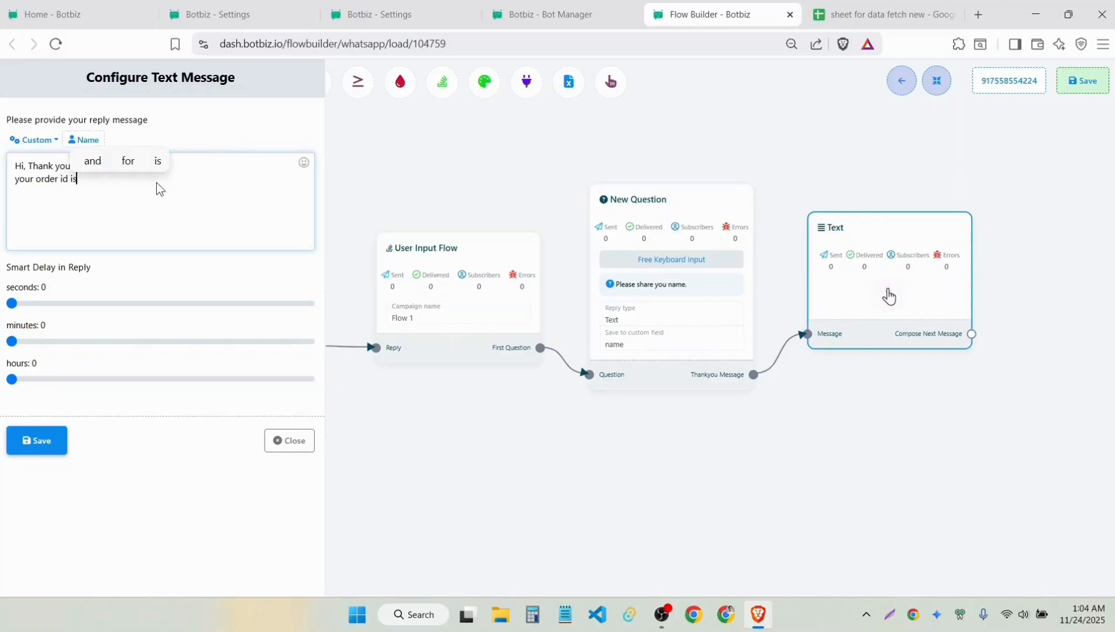
text(:)
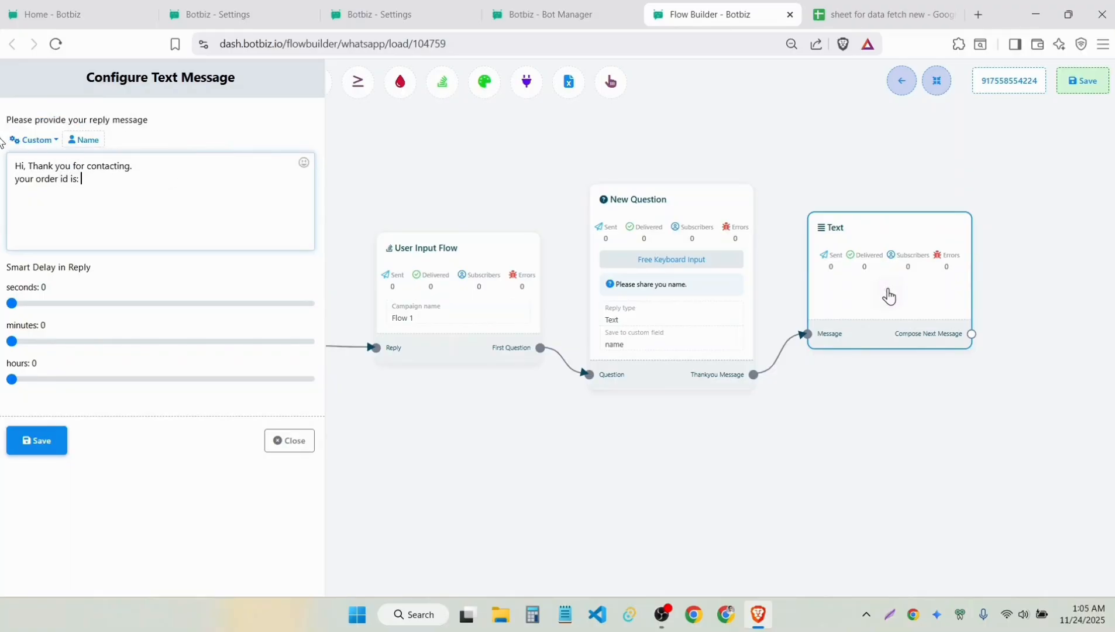
click(35, 144)
scroll(65, 228, down, 3)
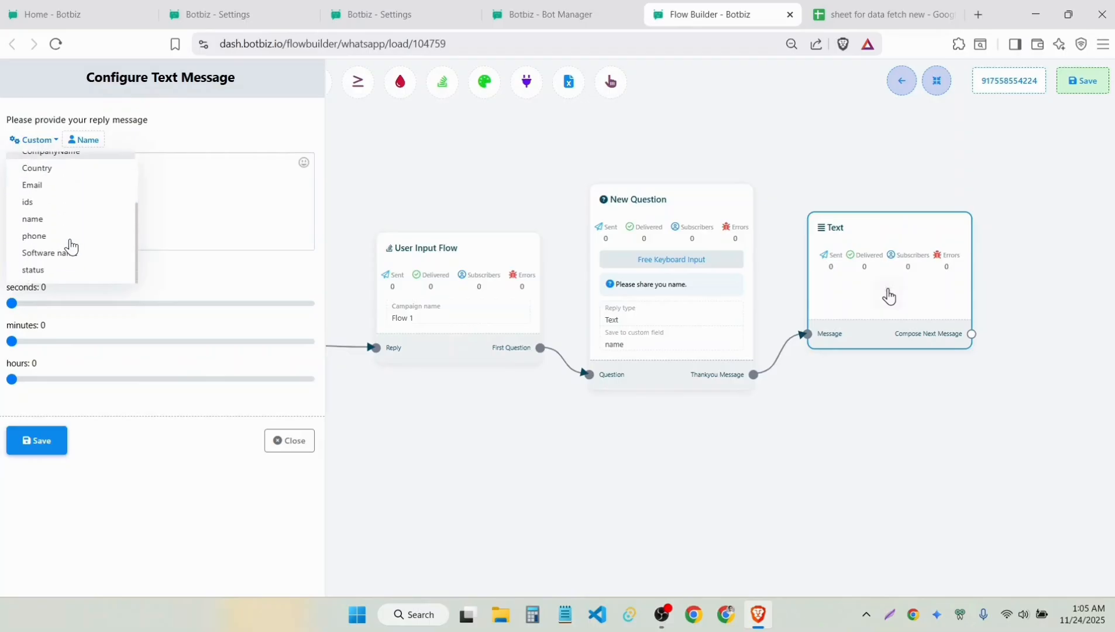
click(52, 202)
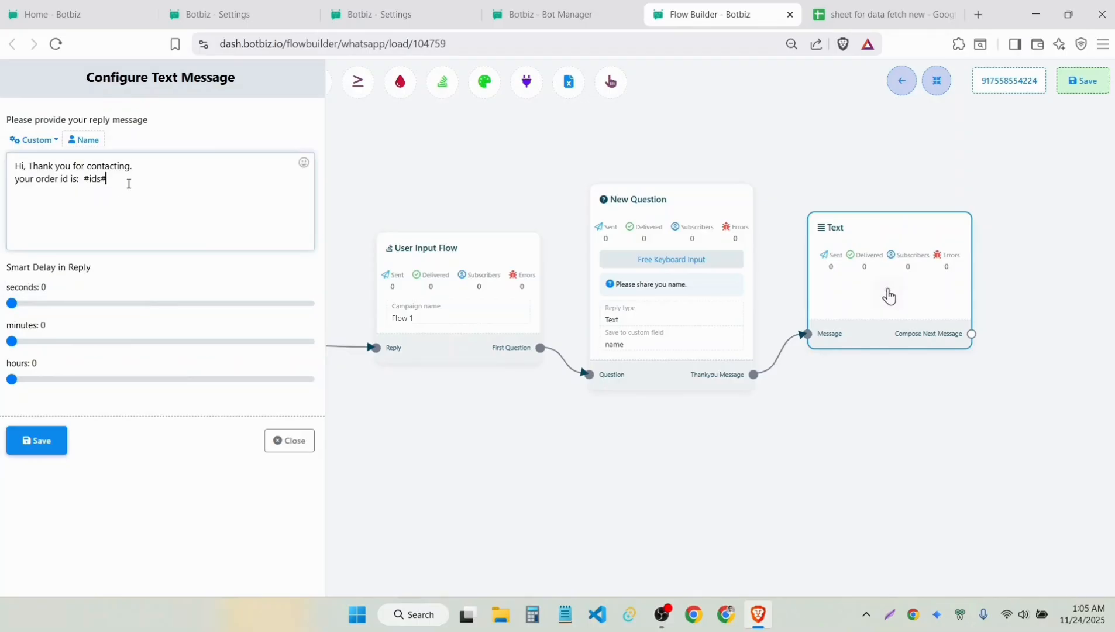
Extend the reply with "and your order status is" followed by the "status" custom field, and save the text message.
text(and youe)
text( order )
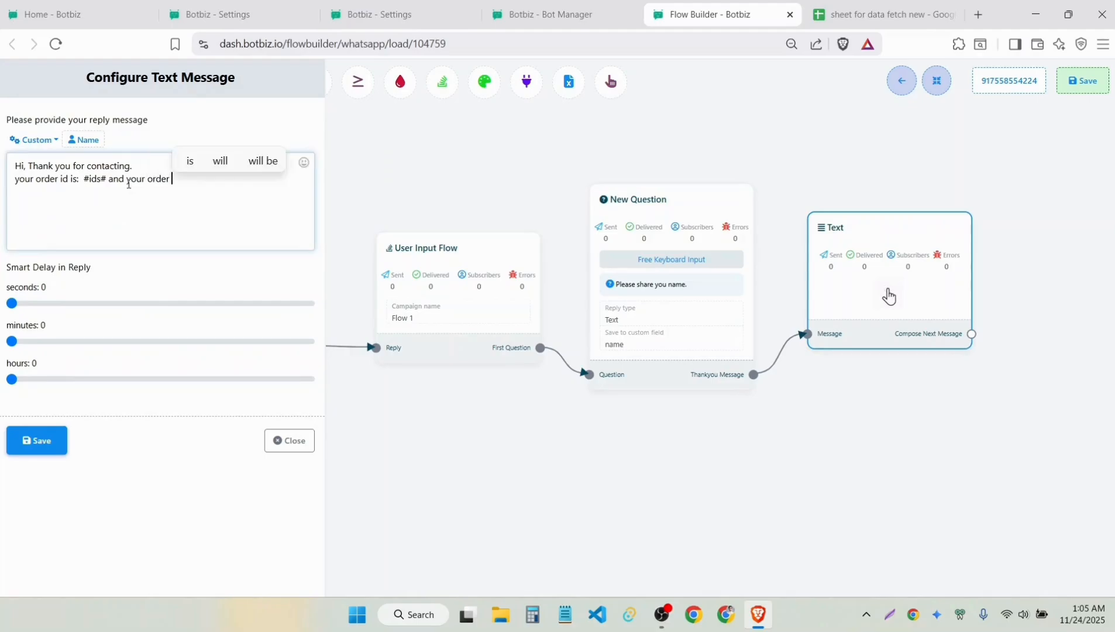
text(ttatus is)
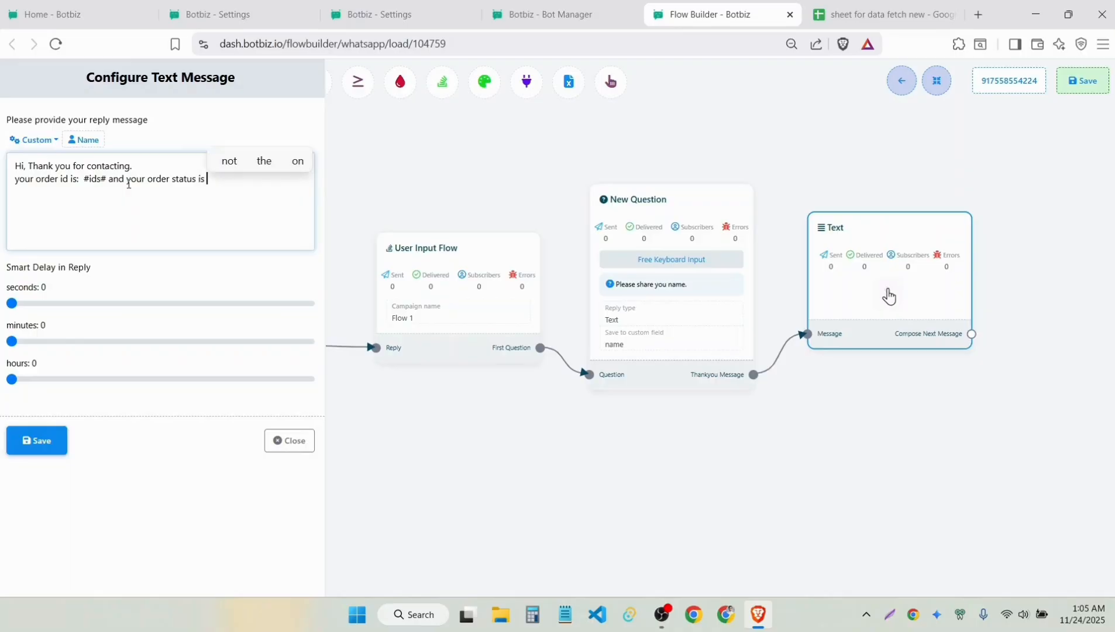
click(33, 140)
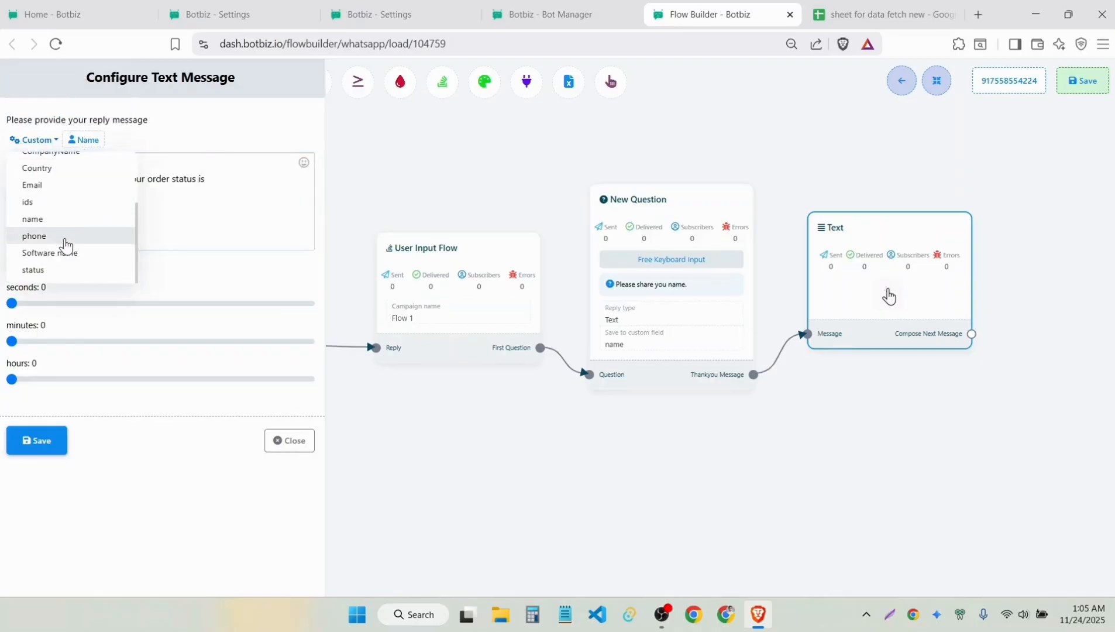
click(117, 269)
click(268, 179)
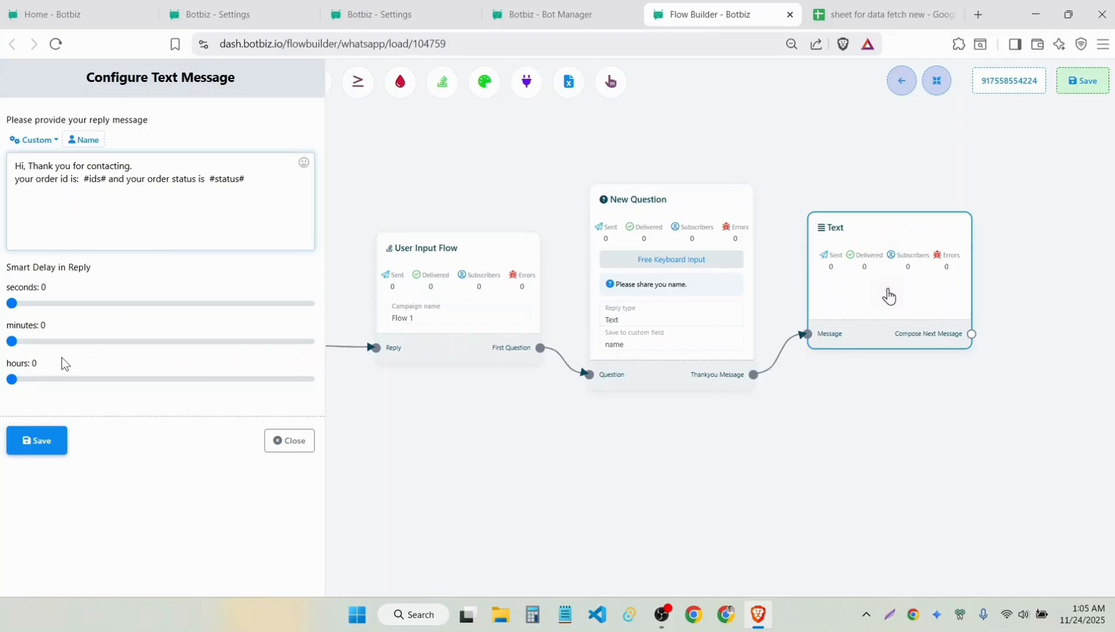
click(37, 440)
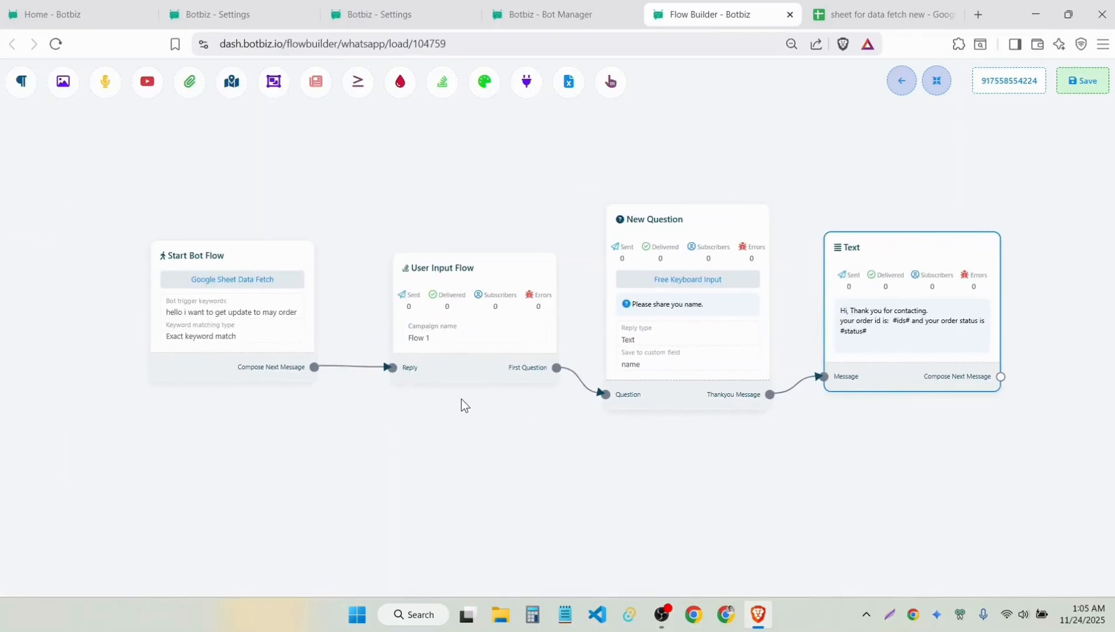
Rearrange the User Input Flow, New Question and Text nodes to leave space before the Text node.
drag(499, 374, 455, 383)
drag(709, 392, 677, 393)
drag(969, 374, 999, 363)
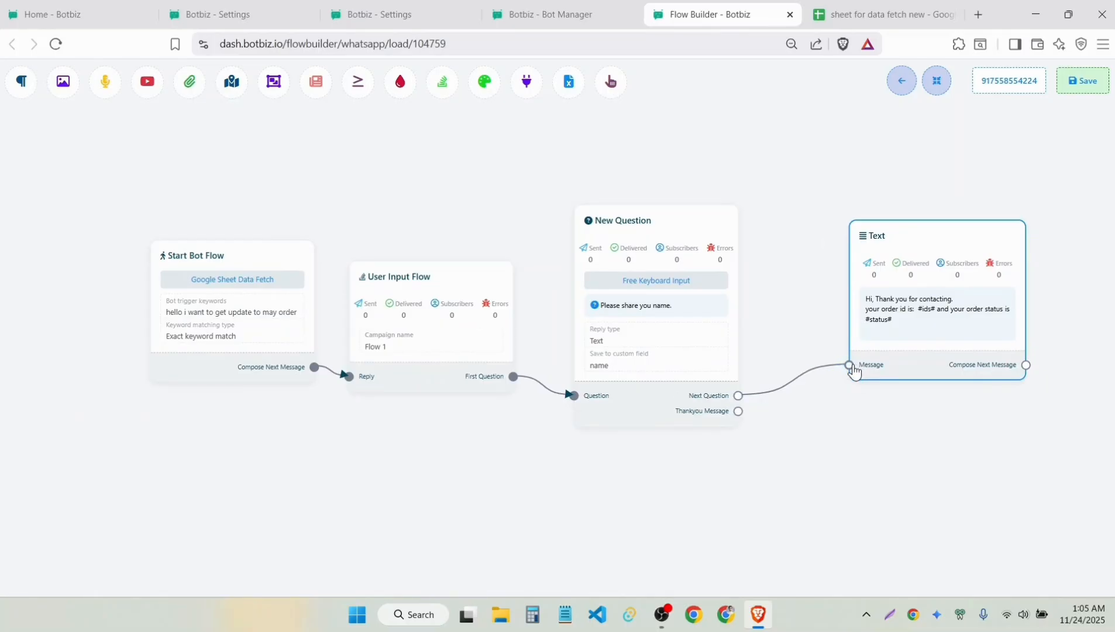
Detach the Text node from New Question and add a Google Sheet Data Fetch node to New Question's Thankyou Message output.
drag(855, 368, 803, 434)
drag(738, 412, 877, 460)
drag(877, 410, 587, 270)
scroll(683, 502, up, 4)
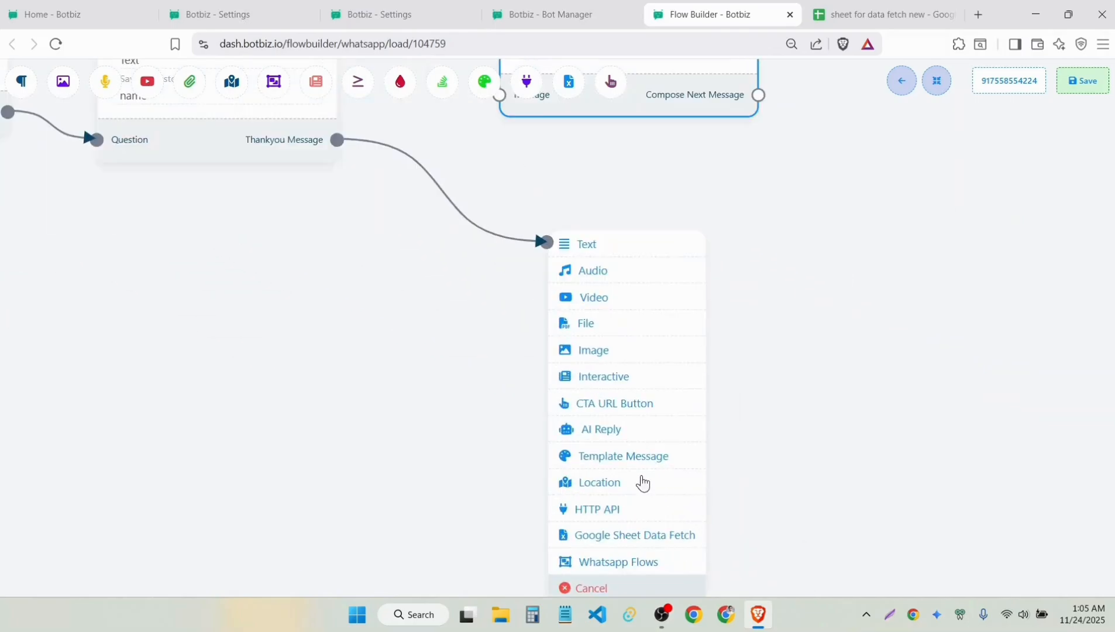
click(651, 535)
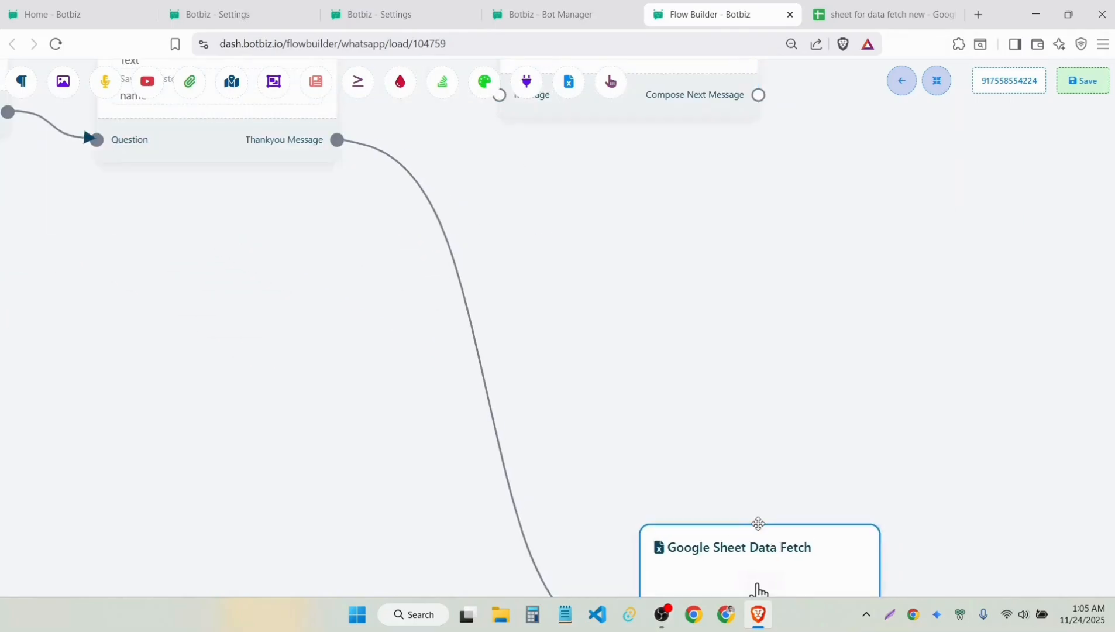
Place the Google Sheet Data Fetch node between New Question and Text, spacing the nodes in a row.
drag(759, 524, 492, 159)
scroll(562, 252, down, 5)
drag(720, 344, 928, 480)
drag(805, 342, 923, 459)
drag(755, 459, 749, 331)
drag(908, 462, 873, 357)
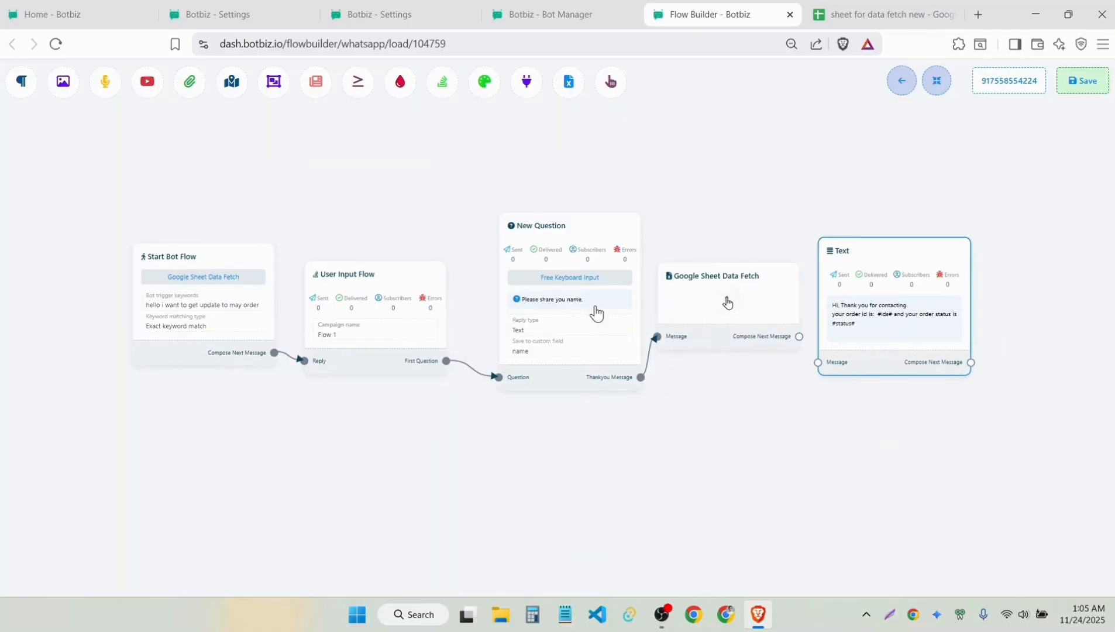
Configure the Google Sheet Data Fetch node with the "new fetch campaing" campaign and save its settings.
double_click(728, 302)
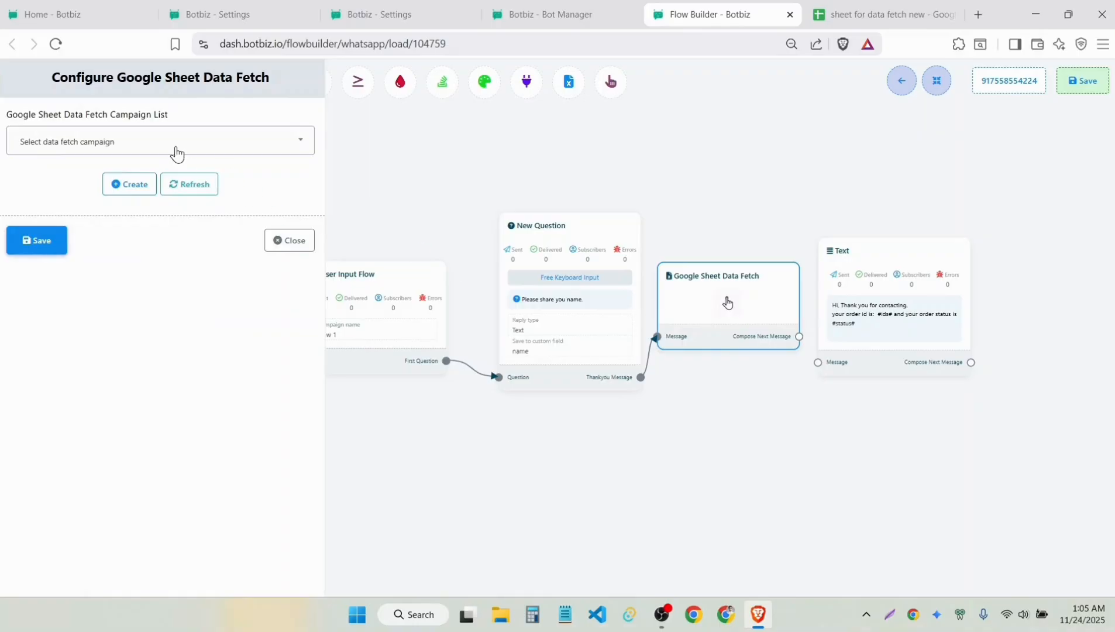
click(176, 154)
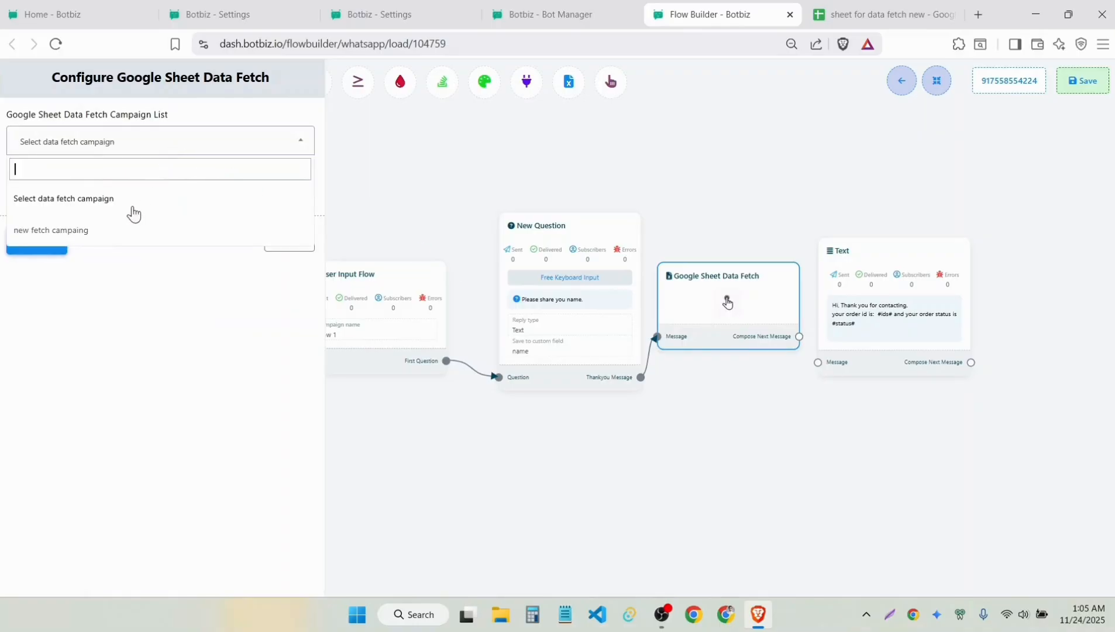
click(106, 234)
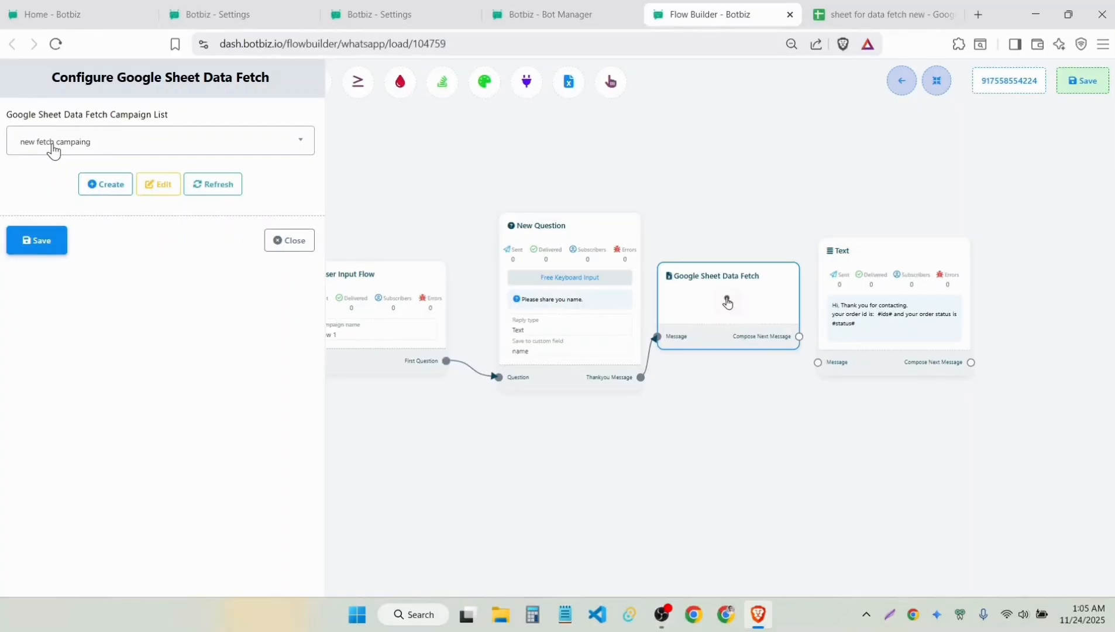
click(32, 246)
Connect the Google Sheet Data Fetch node's Compose Next Message output to the Text node's Message input and save the flow.
drag(865, 319, 822, 353)
scroll(753, 343, up, 3)
click(692, 310)
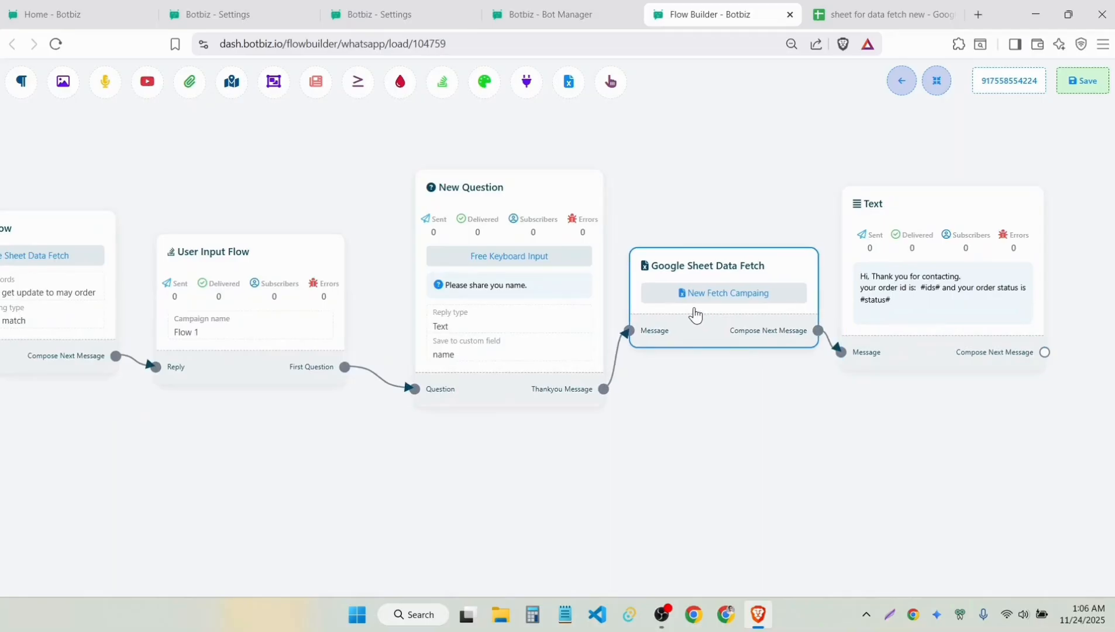
click(1083, 82)
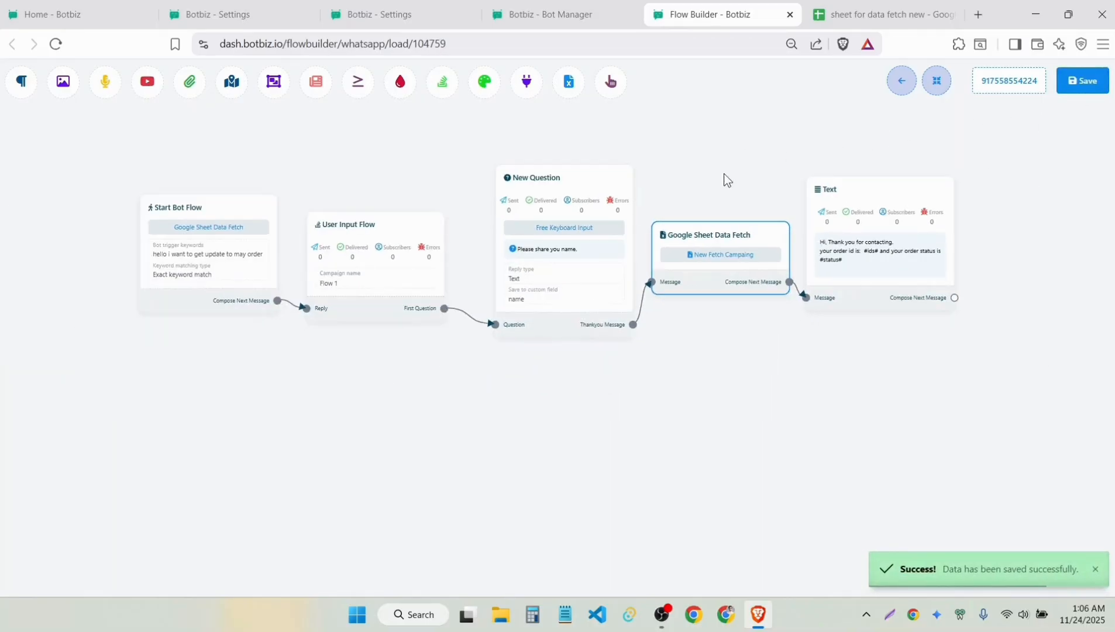
Switch to WhatsApp Web and send "hello i want to get update to may order" in the Botbiz chat.
click(875, 13)
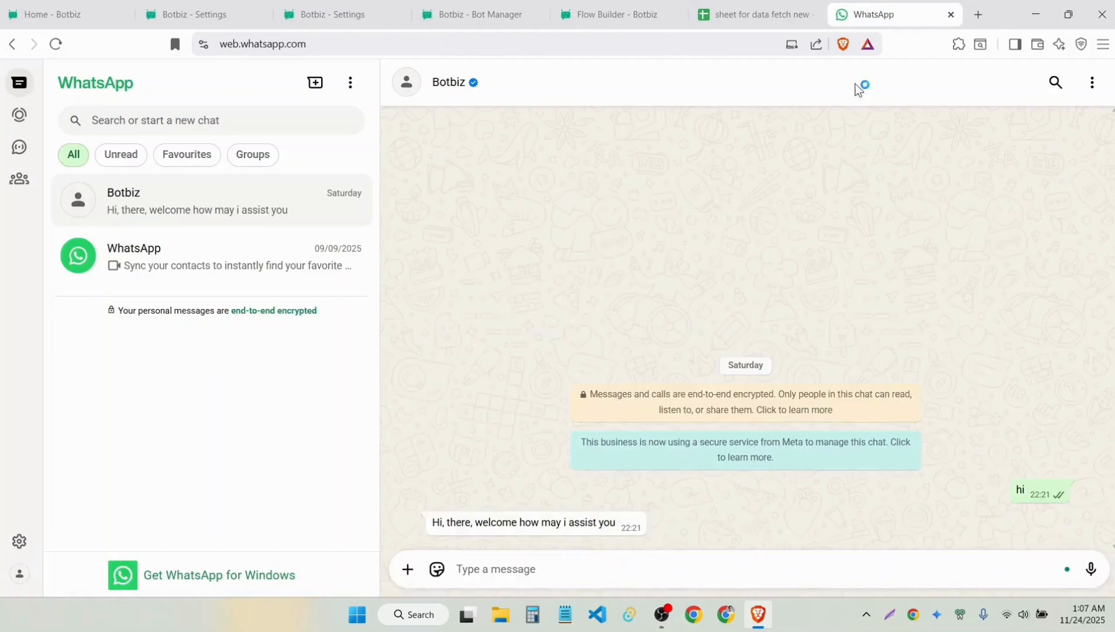
text(hello i want to get update to may order)
key(Return)
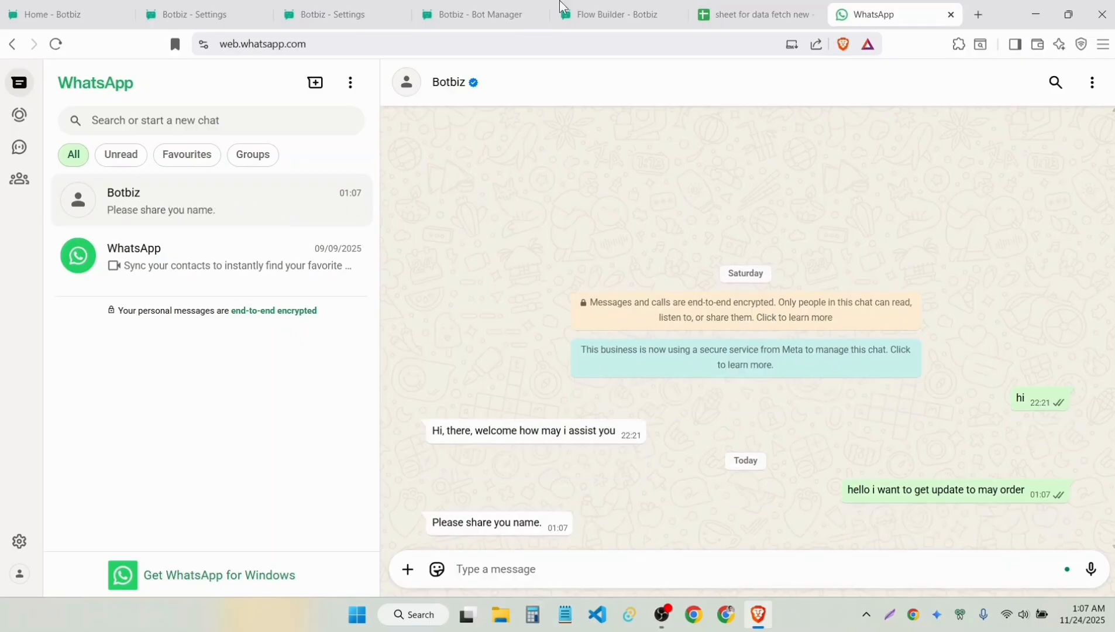
Copy the customer name from cell A4 of the order sheet and send it in the Botbiz WhatsApp chat.
click(732, 11)
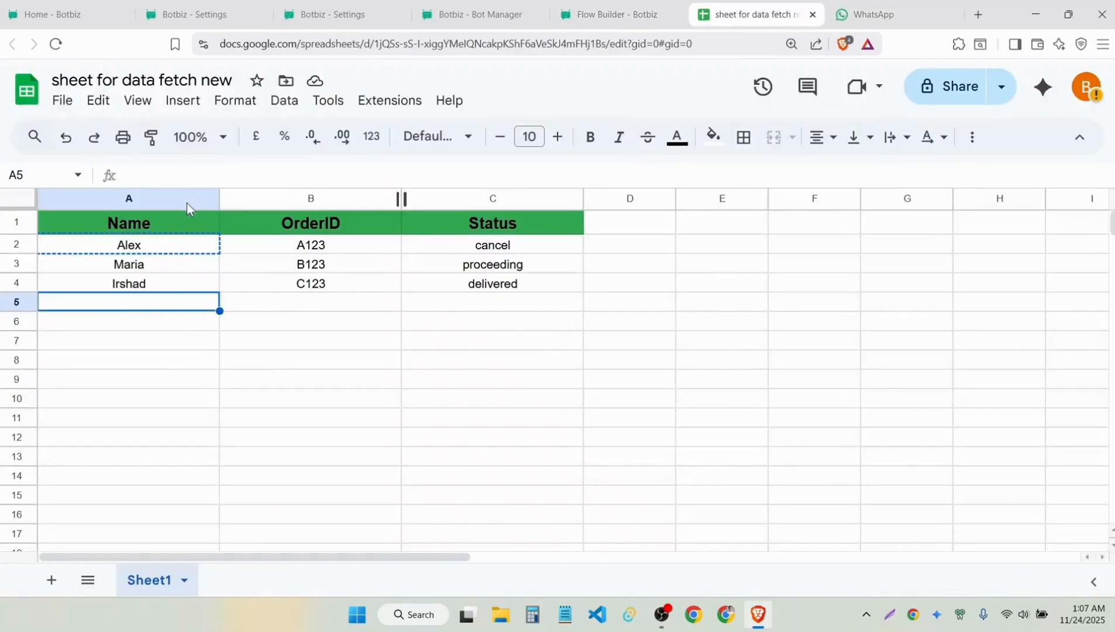
click(143, 265)
click(155, 285)
key(ctrl+c)
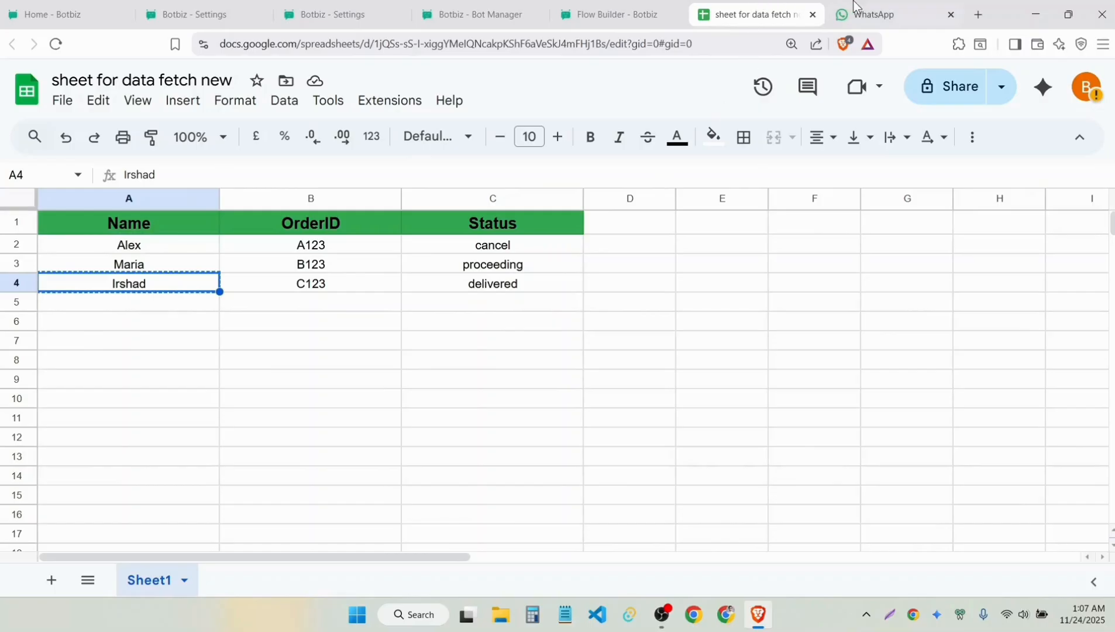
click(849, 14)
key(ctrl+v)
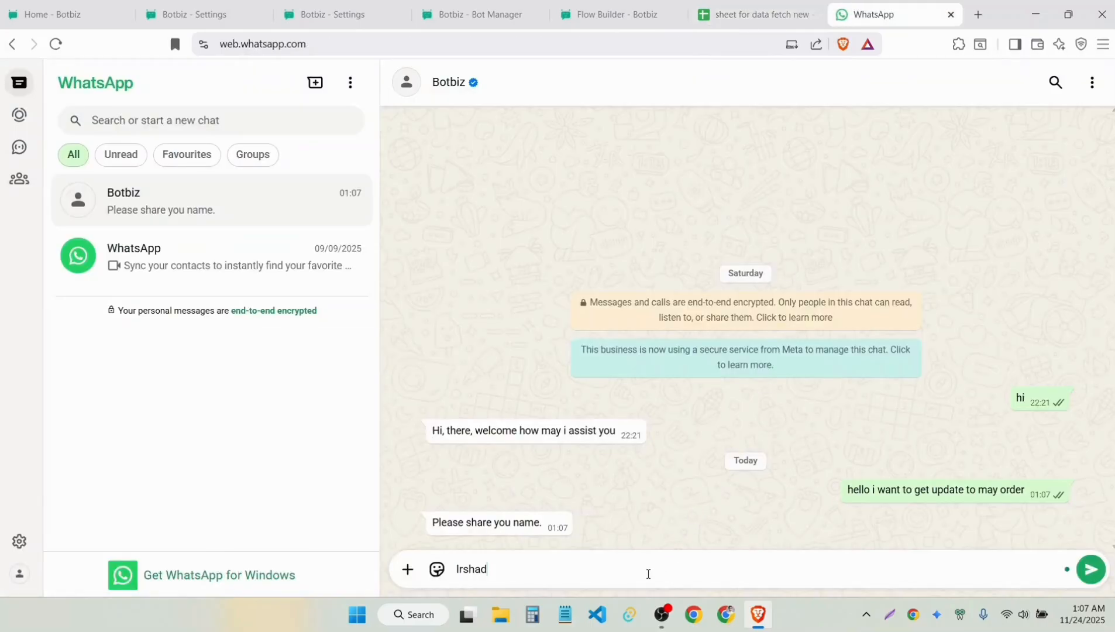
key(Return)
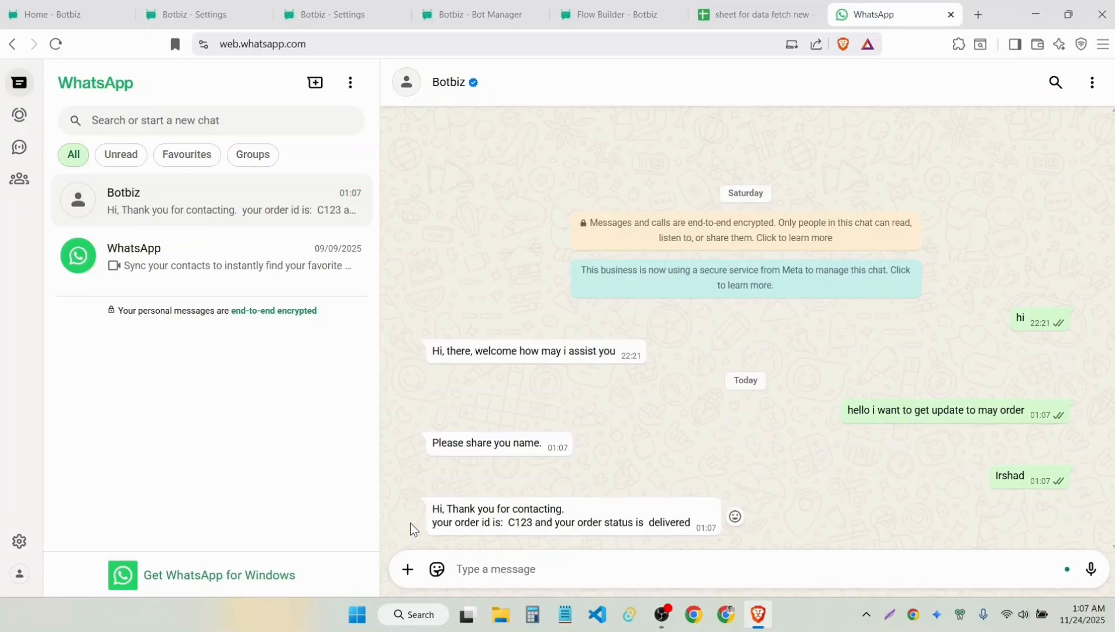
Examine the bot's latest reply for the order ID and order status.
drag(432, 513, 599, 550)
click(449, 536)
drag(432, 522, 504, 522)
click(507, 522)
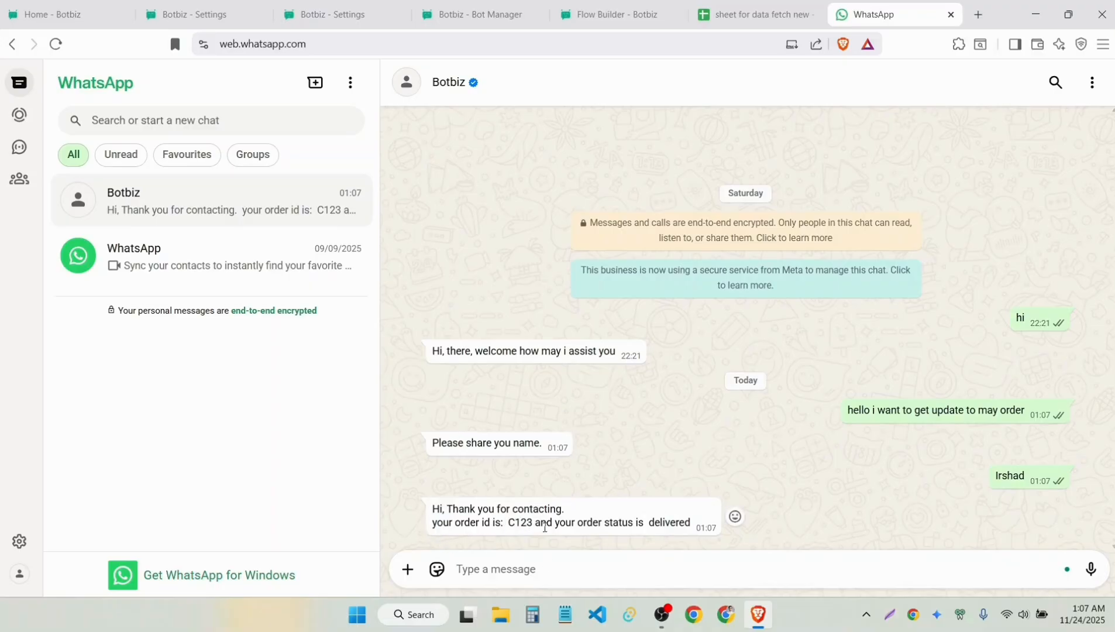